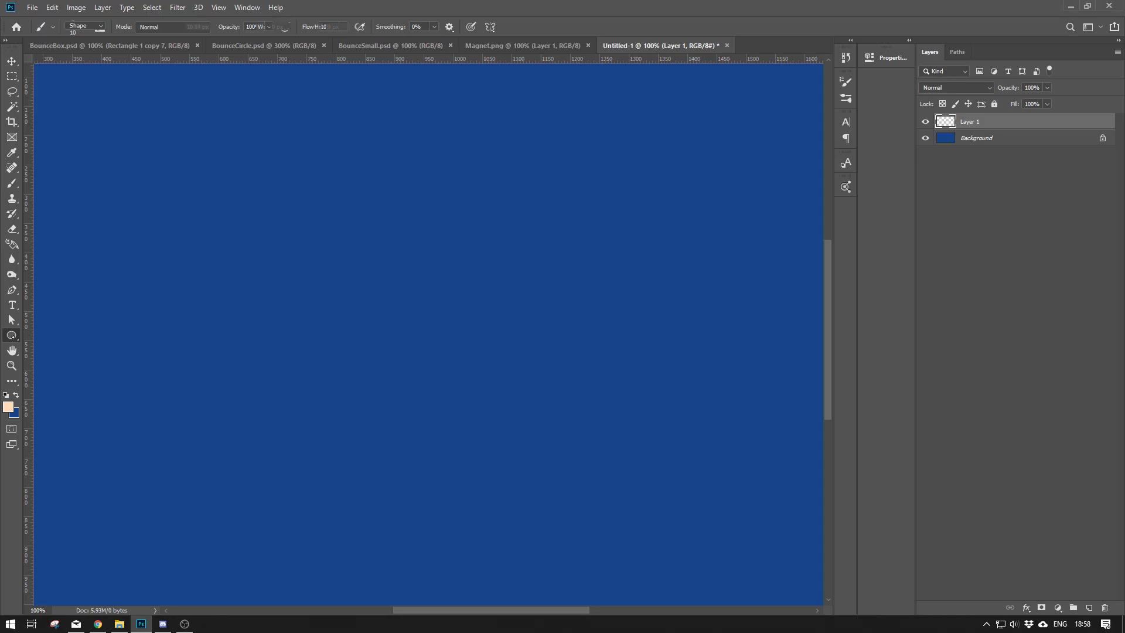
Step: Draw a rounded rectangle about 324 px wide by 509 px high and round all its corners to 162 px
{"action": "right_click", "coordinate": [11, 335]}
{"action": "left_click", "coordinate": [65, 347]}
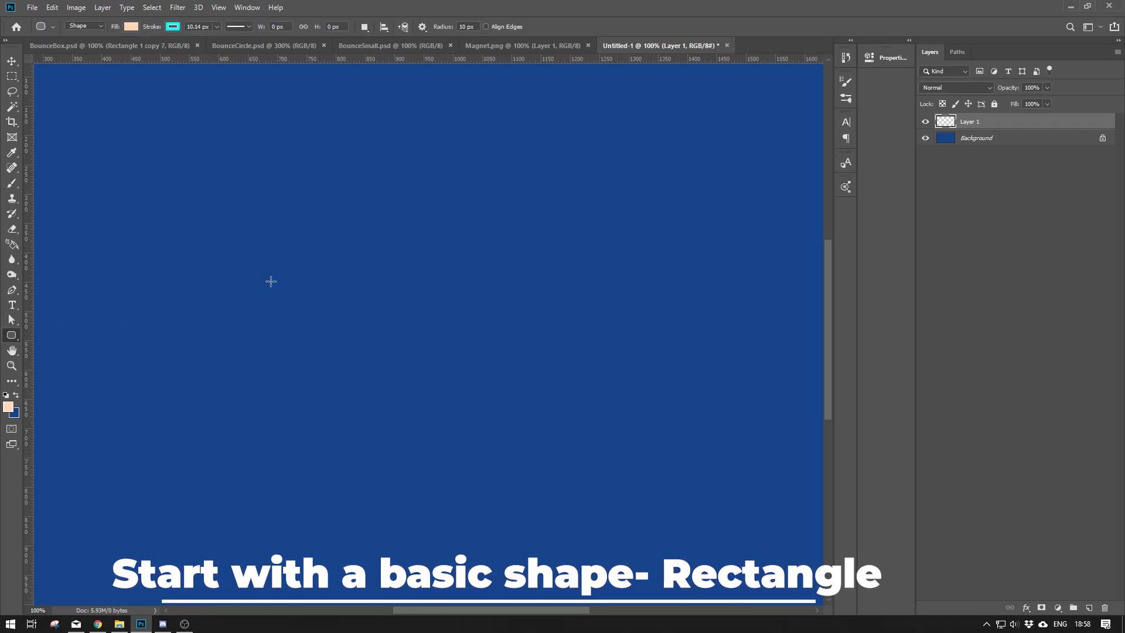
{"action": "left_click_drag", "start_coordinate": [370, 196], "coordinate": [560, 495]}
{"action": "left_click_drag", "start_coordinate": [701, 170], "coordinate": [809, 190]}
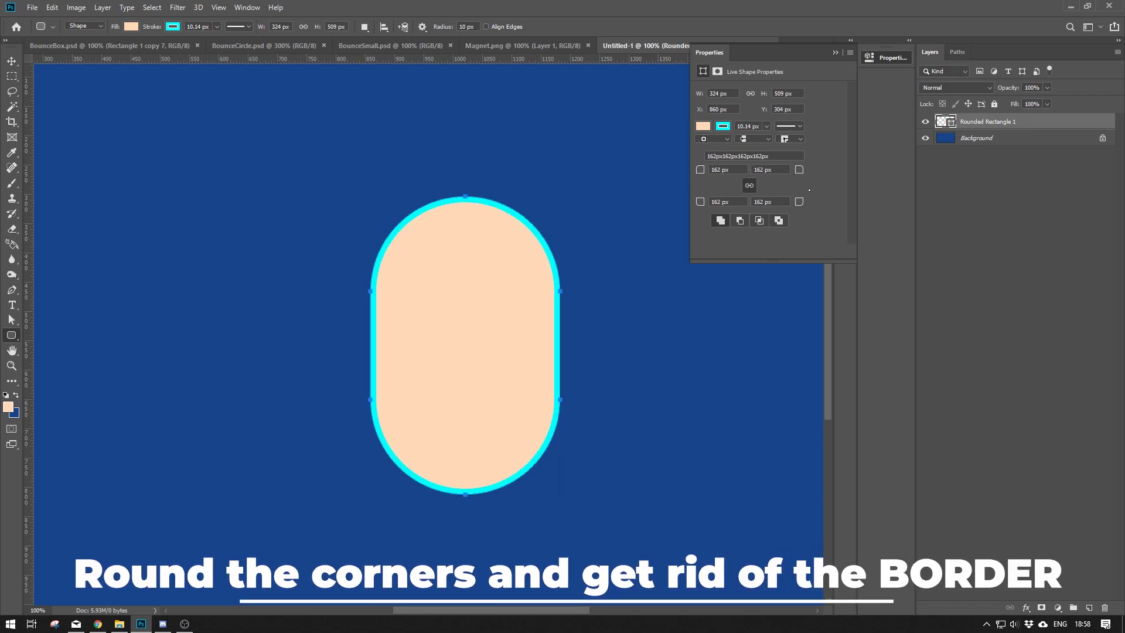
Step: Remove the stroke from the rounded rectangle, leaving only its peach fill
{"action": "left_click", "coordinate": [723, 126]}
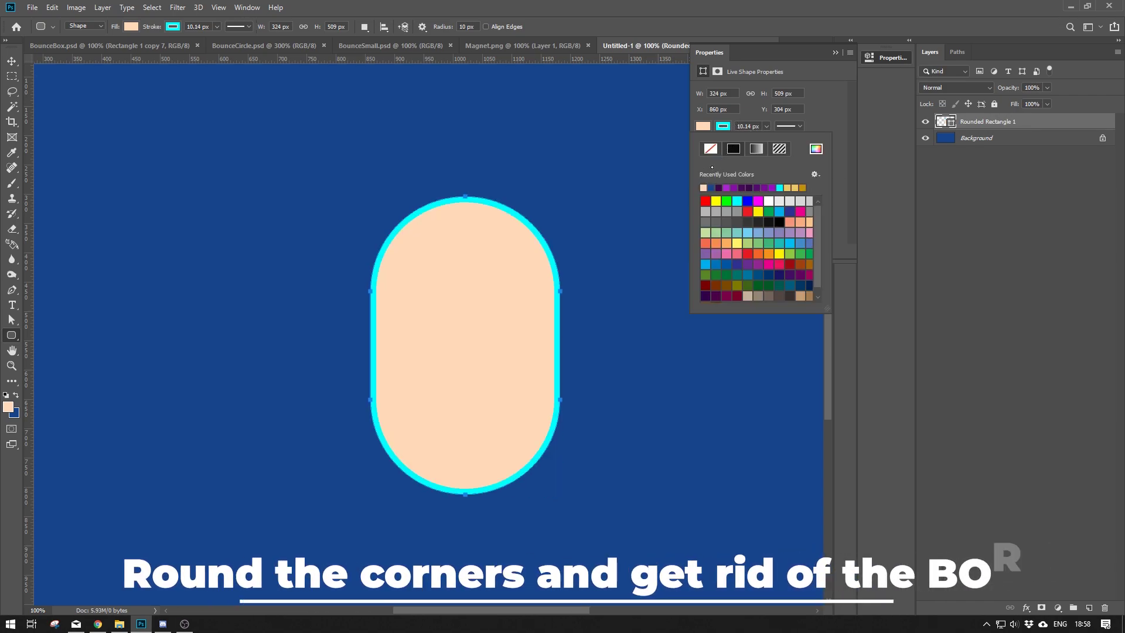
{"action": "left_click", "coordinate": [710, 148]}
{"action": "left_click", "coordinate": [835, 53]}
Step: Move the rounded rectangle up and to the left and widen it to about 109% with Free Transform
{"action": "left_click", "coordinate": [11, 61]}
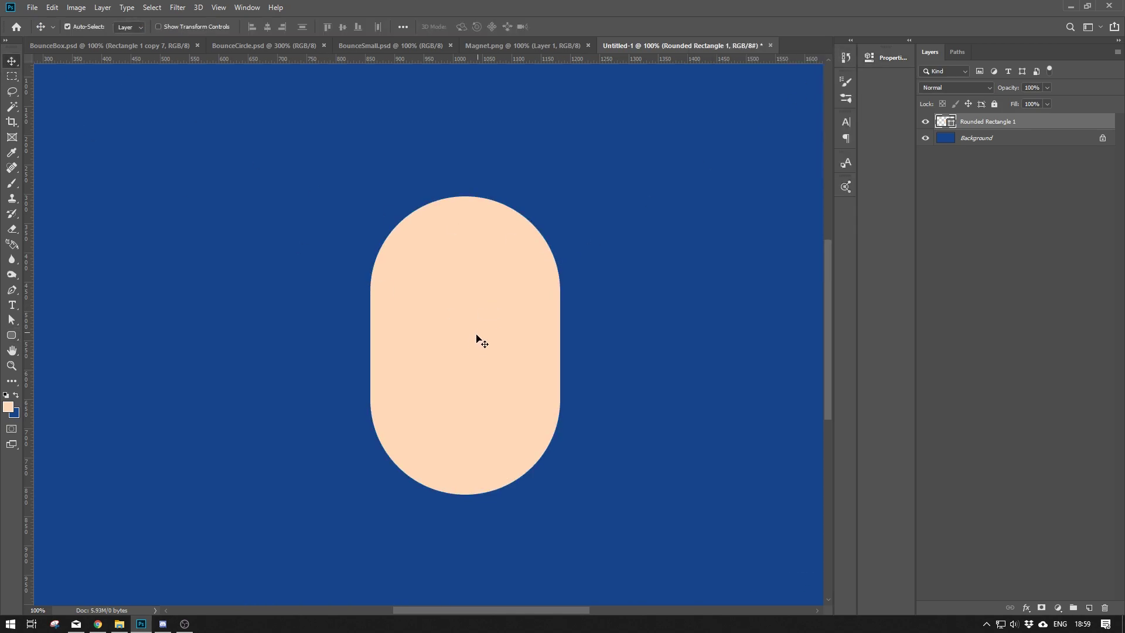
{"action": "key", "text": "ctrl+t"}
{"action": "left_click_drag", "start_coordinate": [477, 335], "coordinate": [510, 327]}
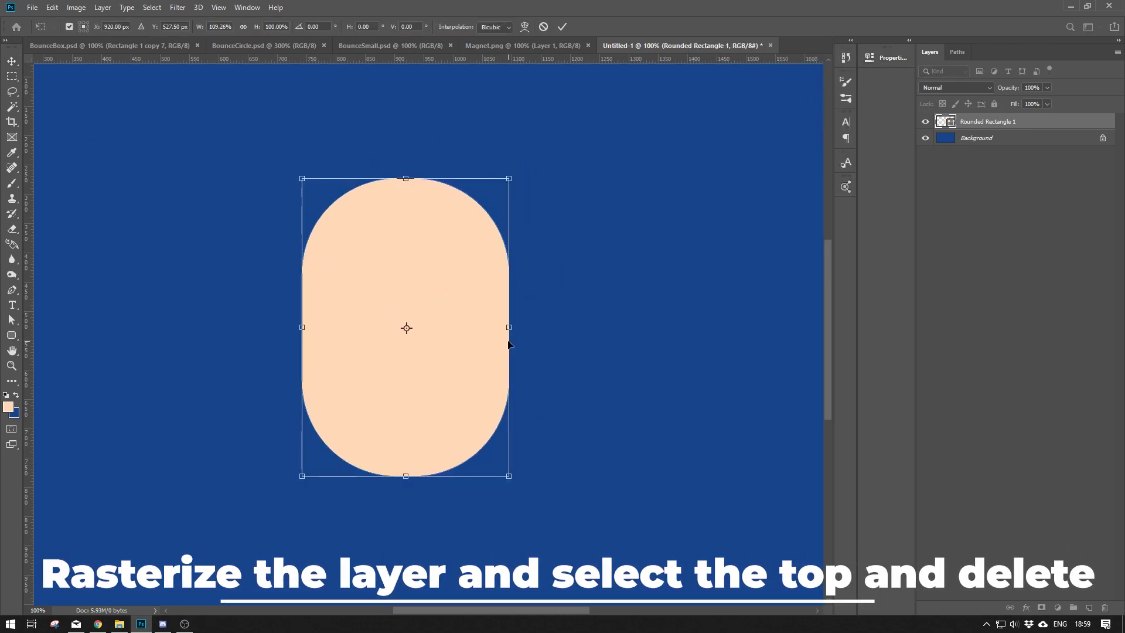
{"action": "key", "text": "Return"}
Step: Rasterize the Rounded Rectangle 1 layer and delete the upper part of the shape, leaving a flat top edge
{"action": "right_click", "coordinate": [963, 121]}
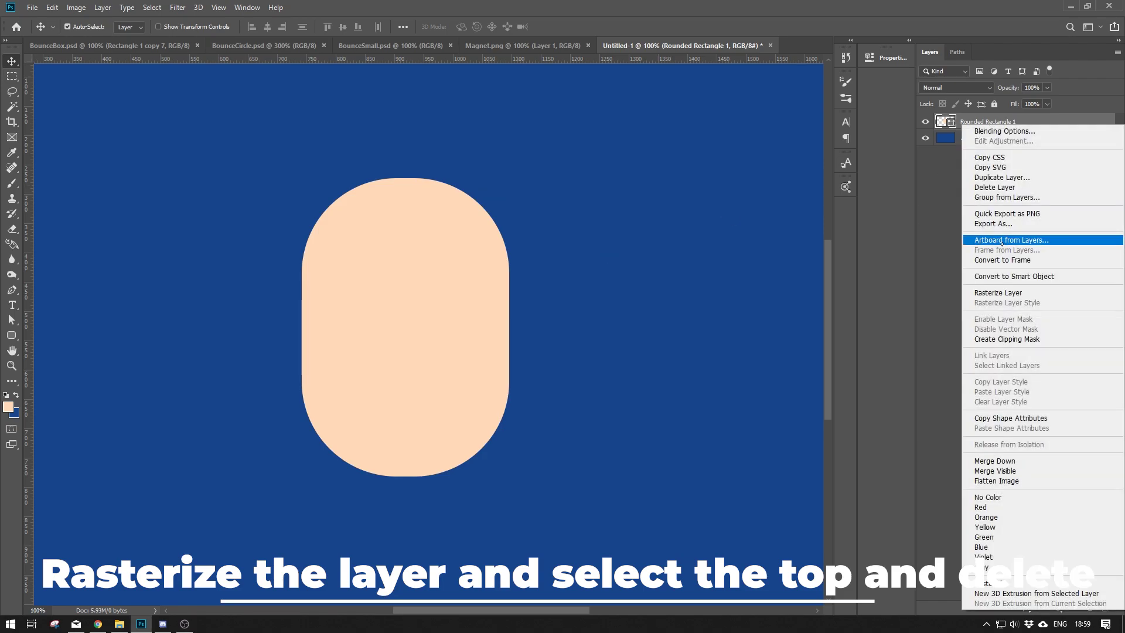
{"action": "left_click", "coordinate": [990, 291]}
{"action": "key", "text": "m"}
{"action": "left_click_drag", "start_coordinate": [261, 133], "coordinate": [565, 292]}
{"action": "key", "text": "Delete"}
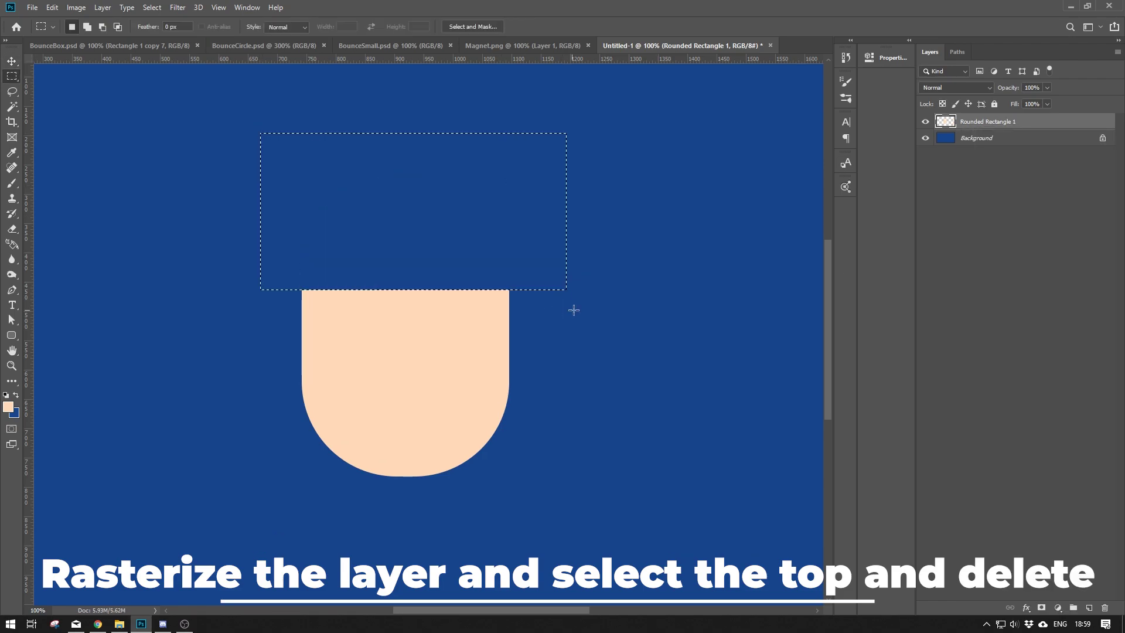
{"action": "key", "text": "ctrl+d"}
Step: Warp the cut shape so its two top corners angle inwards and its sides bulge slightly outwards
{"action": "key", "text": "v"}
{"action": "left_click_drag", "start_coordinate": [453, 352], "coordinate": [465, 318]}
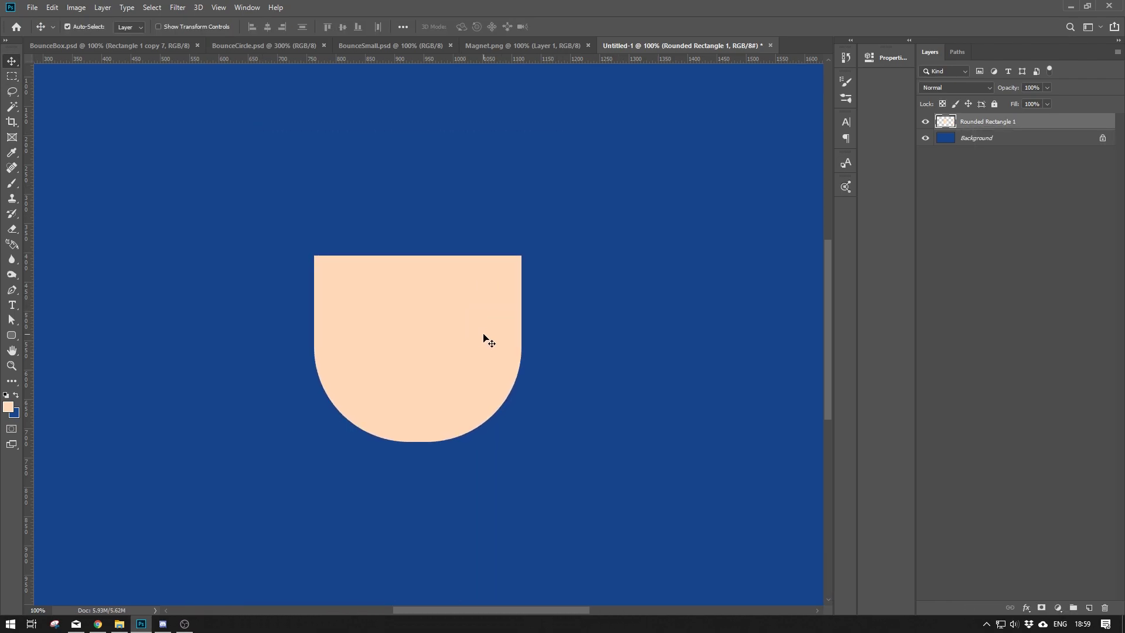
{"action": "key", "text": "ctrl+t"}
{"action": "right_click", "coordinate": [451, 306]}
{"action": "left_click", "coordinate": [472, 378]}
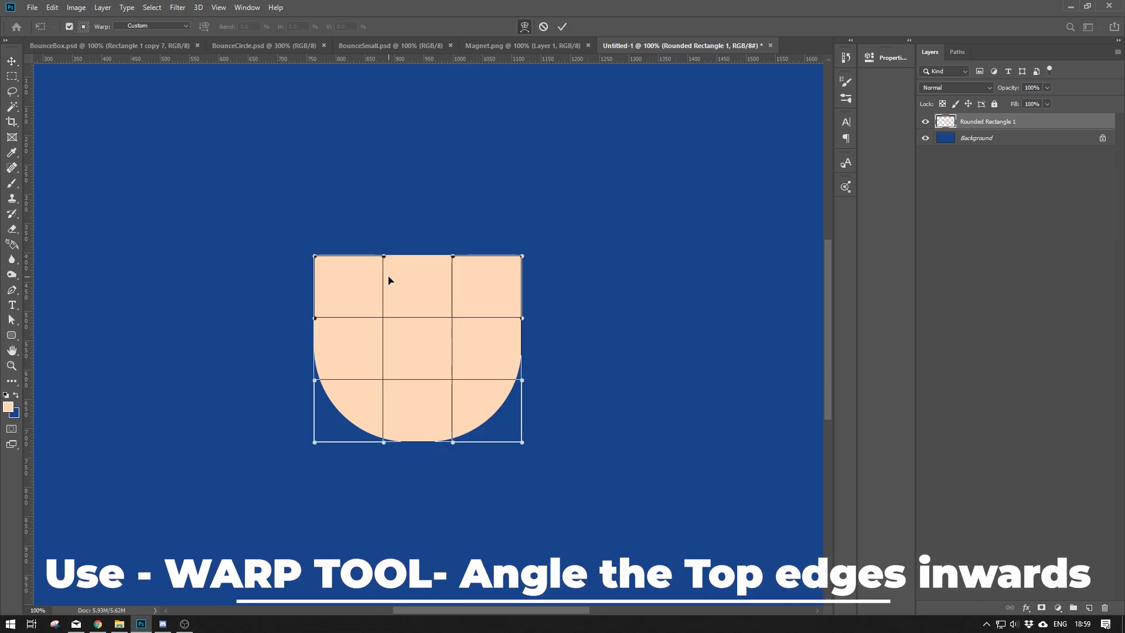
{"action": "left_click_drag", "start_coordinate": [314, 257], "coordinate": [336, 256]}
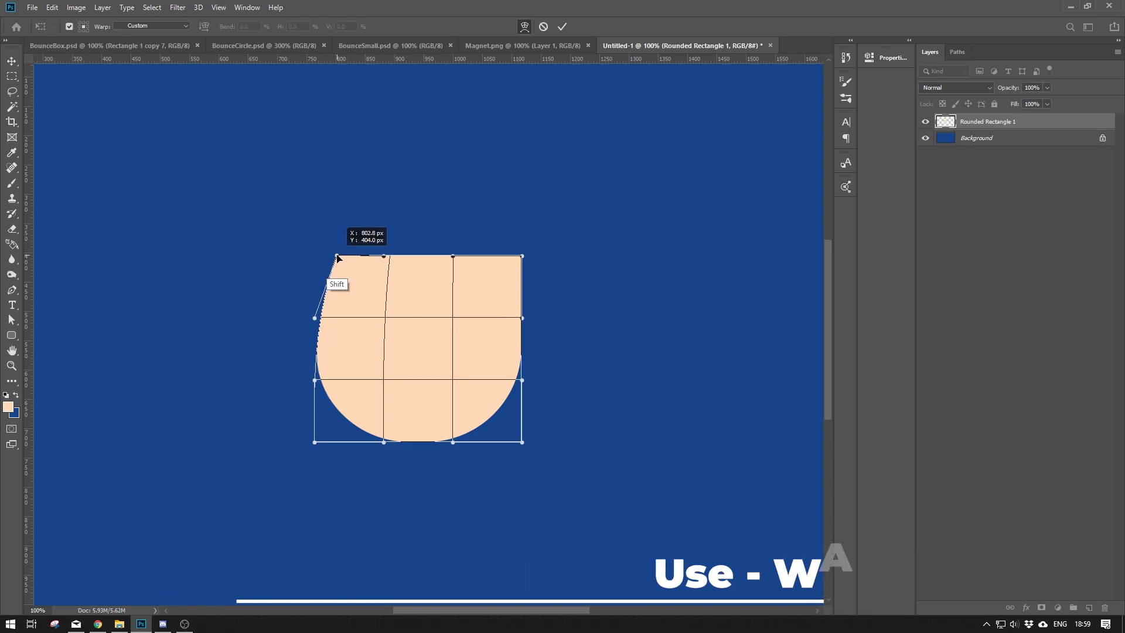
{"action": "left_click_drag", "start_coordinate": [522, 256], "coordinate": [483, 255]}
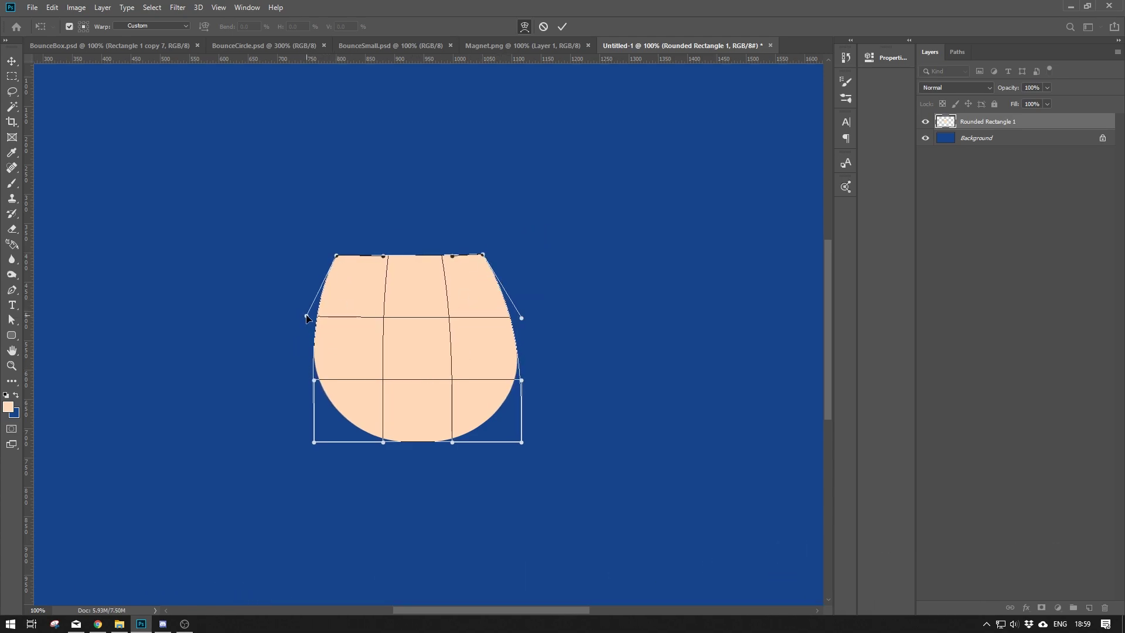
{"action": "left_click_drag", "start_coordinate": [522, 318], "coordinate": [539, 315]}
{"action": "key", "text": "Return"}
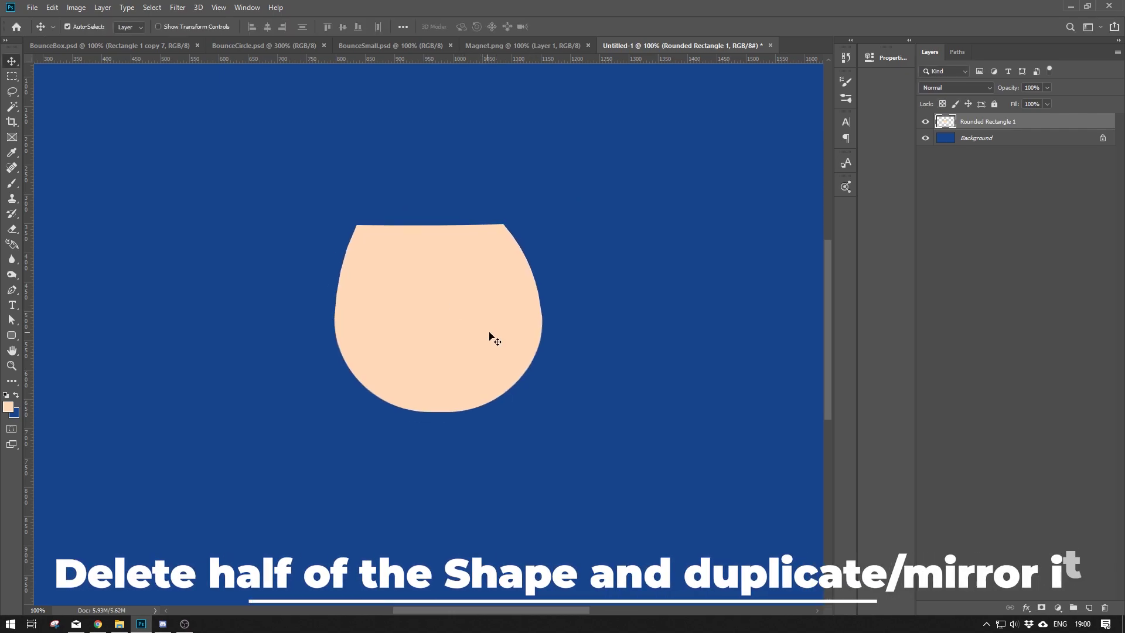
Step: Delete the right half of the warped shape, cutting it straight along its vertical centre
{"action": "key", "text": "m"}
{"action": "left_click_drag", "start_coordinate": [605, 459], "coordinate": [438, 161]}
{"action": "key", "text": "Delete"}
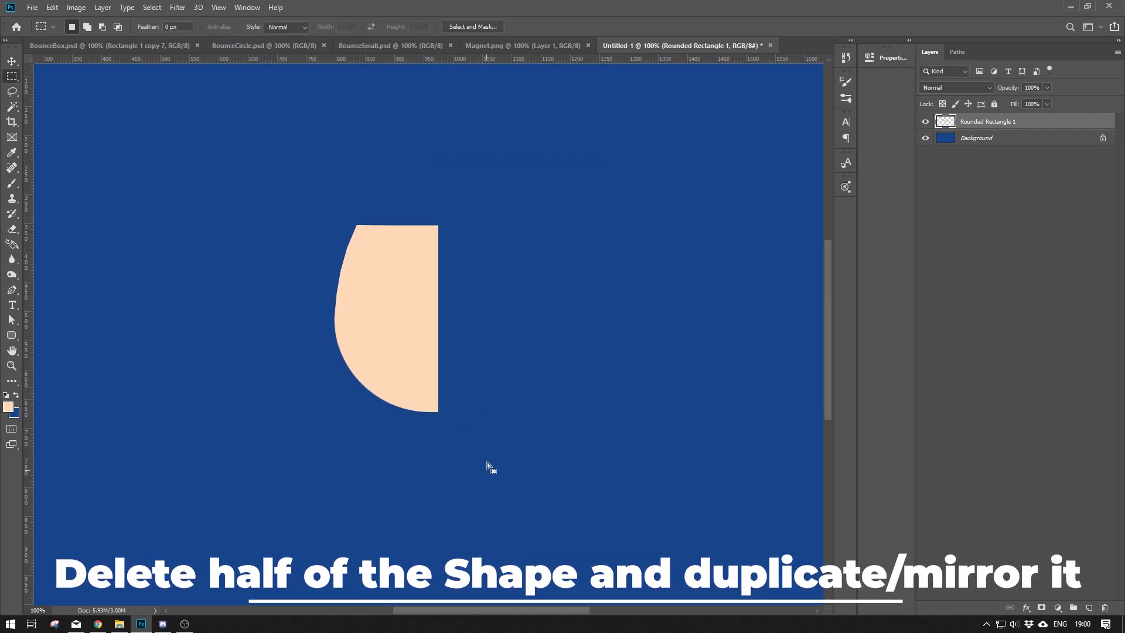
Step: Duplicate the remaining half, flip the copy horizontally and align it with the original along the straight edge
{"action": "key", "text": "ctrl+j"}
{"action": "left_click", "coordinate": [52, 7]}
{"action": "mouse_move", "coordinate": [88, 275]}
{"action": "left_click", "coordinate": [216, 392]}
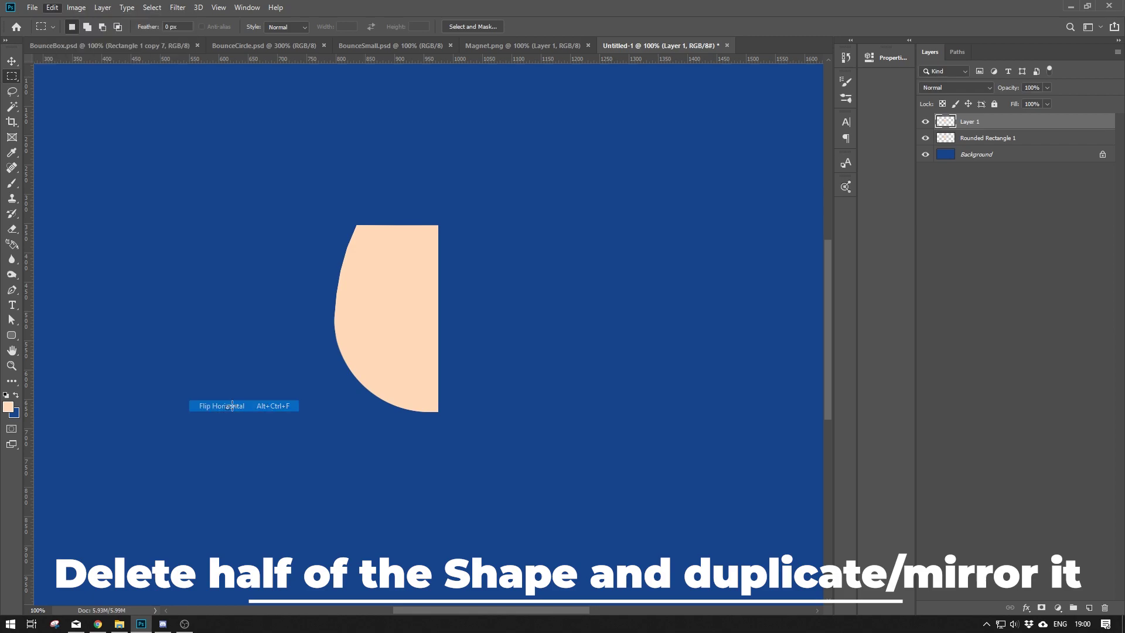
{"action": "key", "text": "v"}
{"action": "left_click_drag", "start_coordinate": [370, 326], "coordinate": [445, 308]}
Step: Merge the mirrored half and the original half into a single layer
{"action": "left_click", "coordinate": [963, 139], "text": "ctrl"}
{"action": "key", "text": "ctrl+e"}
{"action": "left_click", "coordinate": [564, 327]}
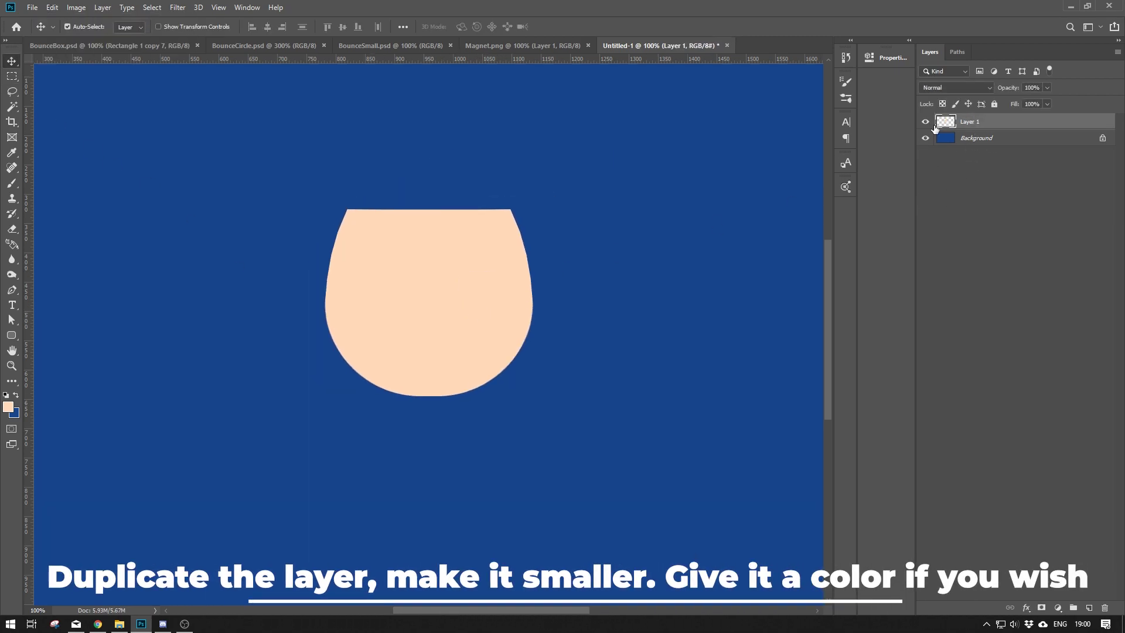
Step: Duplicate Layer 1 and give the copy a purple Color Overlay at 100% opacity in Normal blend mode
{"action": "left_click_drag", "start_coordinate": [959, 128], "coordinate": [1089, 608]}
{"action": "key", "text": "ctrl+t"}
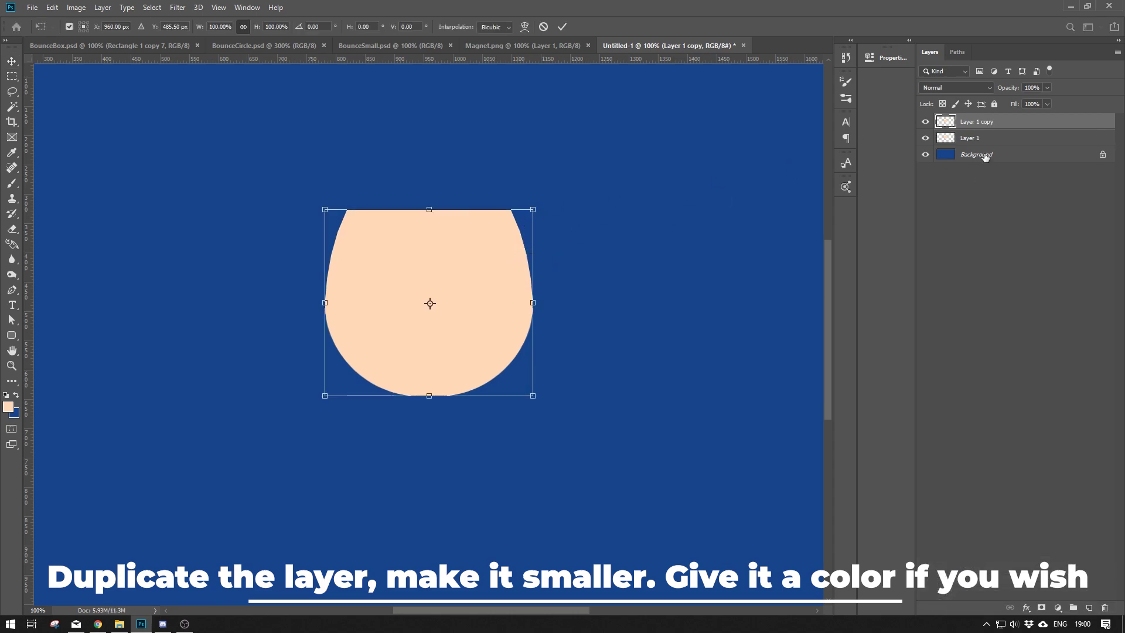
{"action": "key", "text": "Escape"}
{"action": "left_click", "coordinate": [1026, 608]}
{"action": "left_click", "coordinate": [1052, 563]}
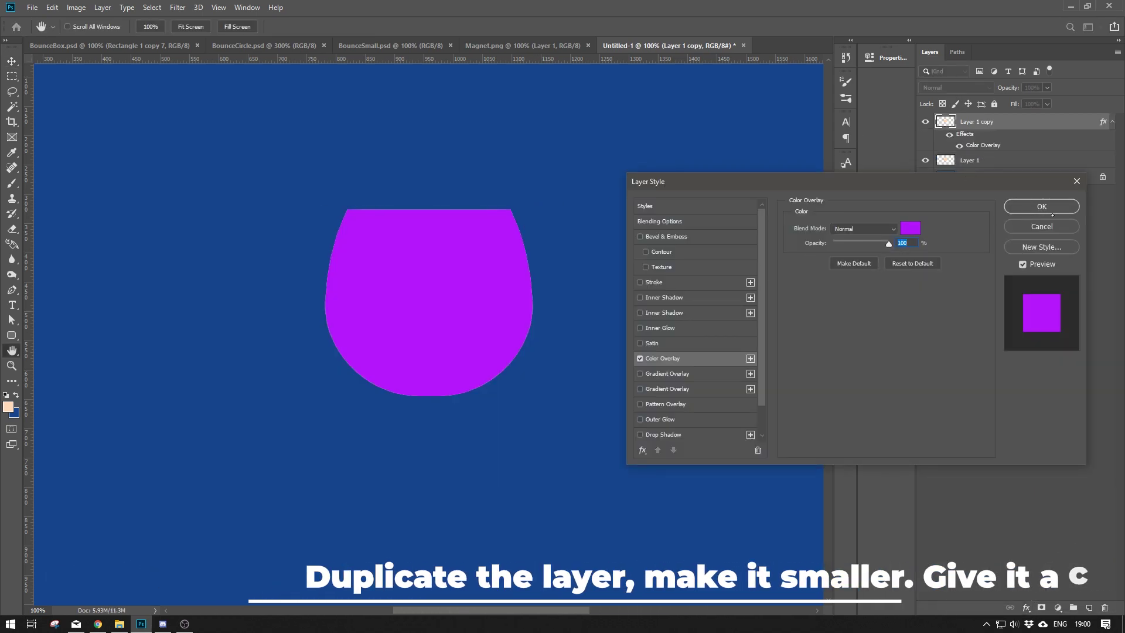
{"action": "left_click", "coordinate": [1041, 206]}
Step: Scale the purple copy to about 56% width and 78% height, centred horizontally and slightly overlapping the larger shape's top edge
{"action": "key", "text": "ctrl+t"}
{"action": "left_click_drag", "start_coordinate": [533, 209], "coordinate": [503, 233]}
{"action": "left_click_drag", "start_coordinate": [476, 271], "coordinate": [477, 242]}
{"action": "mouse_move", "coordinate": [355, 274]}
{"action": "left_mouse_down"}
{"action": "mouse_move", "coordinate": [380, 274]}
{"action": "mouse_move", "coordinate": [369, 274]}
{"action": "left_mouse_up"}
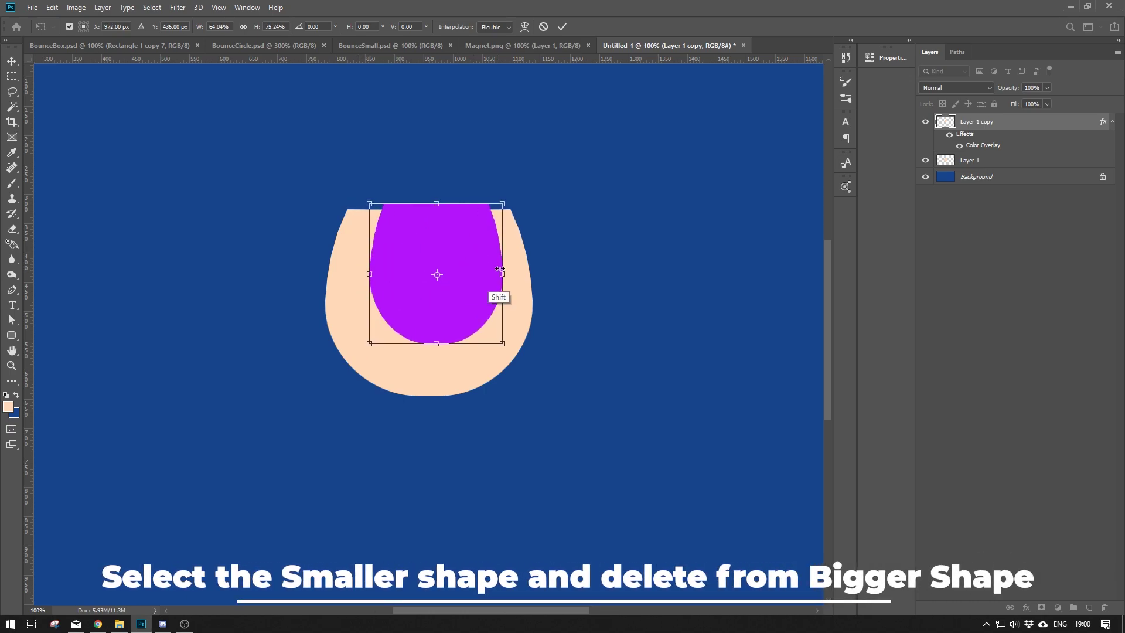
{"action": "left_click_drag", "start_coordinate": [502, 275], "coordinate": [485, 275]}
{"action": "left_click_drag", "start_coordinate": [427, 344], "coordinate": [425, 349]}
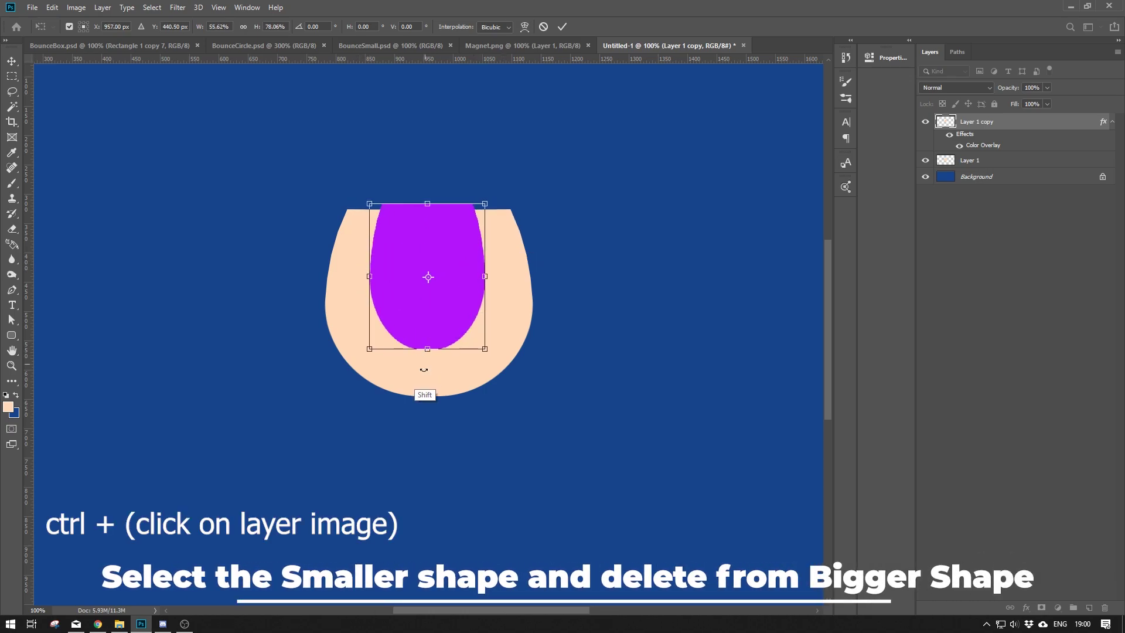
{"action": "key", "text": "Return"}
Step: Load the purple copy's outline as a selection, hide the copy, and cut that area out of Layer 1
{"action": "left_click", "coordinate": [946, 122], "text": "ctrl"}
{"action": "left_click", "coordinate": [925, 122]}
{"action": "left_click", "coordinate": [980, 164]}
{"action": "key", "text": "Delete"}
{"action": "key", "text": "m"}
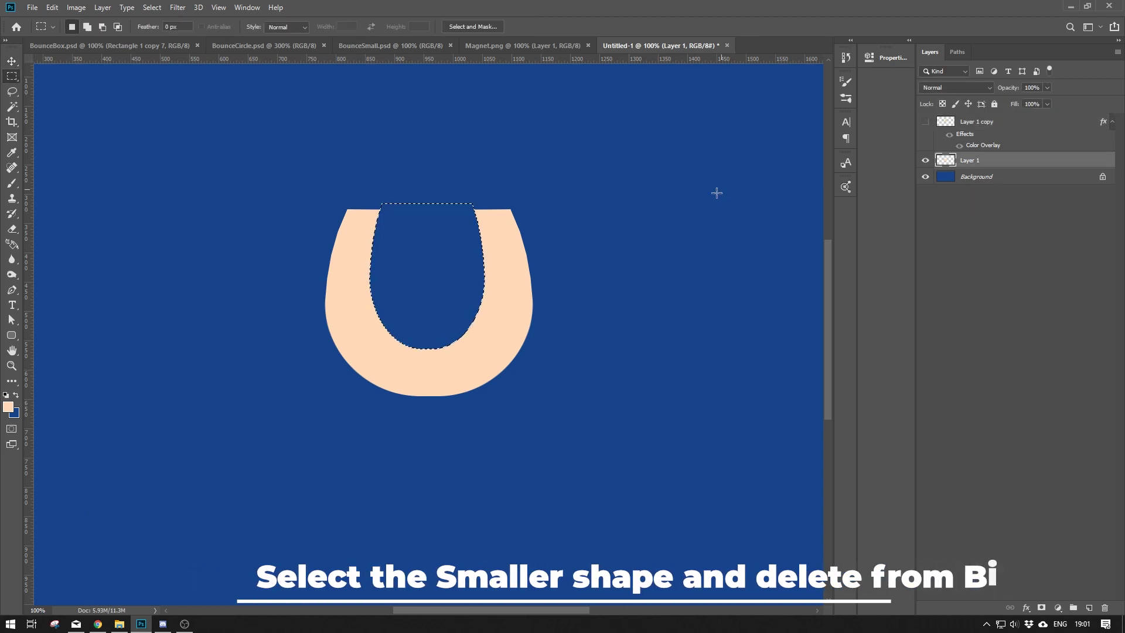
{"action": "left_click", "coordinate": [716, 193]}
Step: Delete the Layer 1 copy layer and nudge the U shape up and to the right
{"action": "left_click_drag", "start_coordinate": [1016, 124], "coordinate": [1104, 608]}
{"action": "key", "text": "v"}
{"action": "key", "text": "shift+Up"}
{"action": "key", "text": "shift+Up"}
{"action": "key", "text": "shift+Right"}
{"action": "key", "text": "shift+Right"}
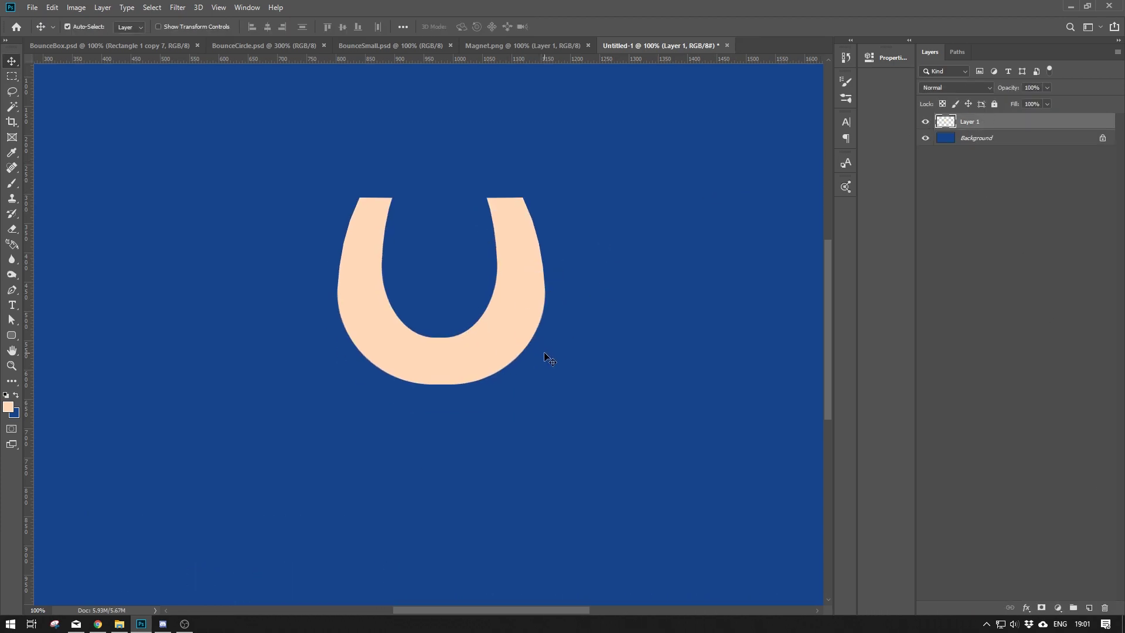
Step: Narrow the U shape to about 85% of its width with Free Transform
{"action": "key", "text": "ctrl+t"}
{"action": "left_click_drag", "start_coordinate": [545, 291], "coordinate": [516, 290]}
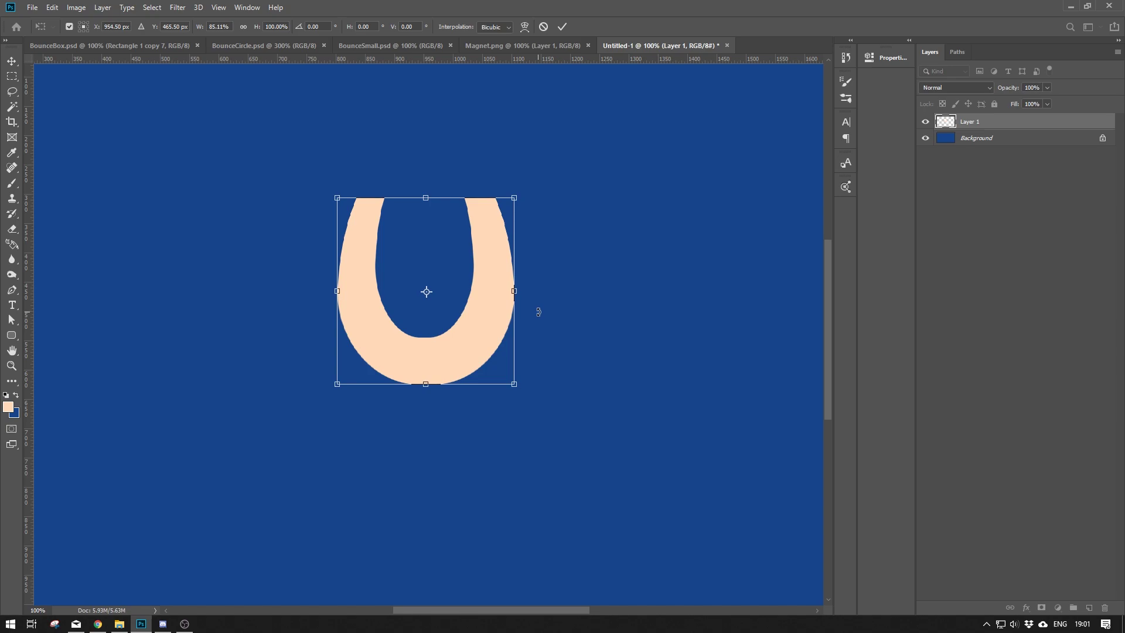
{"action": "key", "text": "Return"}
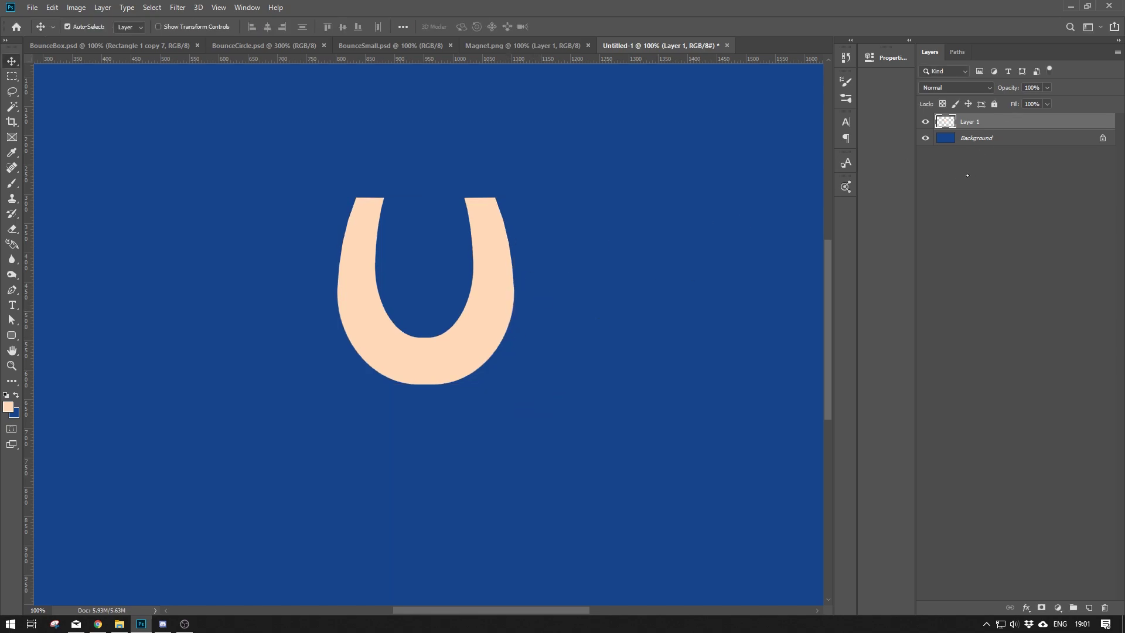
Step: Load the U shape's outline as a selection and choose the Hard Round Pressure Size brush at 10 px
{"action": "key", "text": "ctrl+plus"}
{"action": "scroll", "coordinate": [607, 164], "scroll_direction": "up", "scroll_amount": 3}
{"action": "key", "text": "m"}
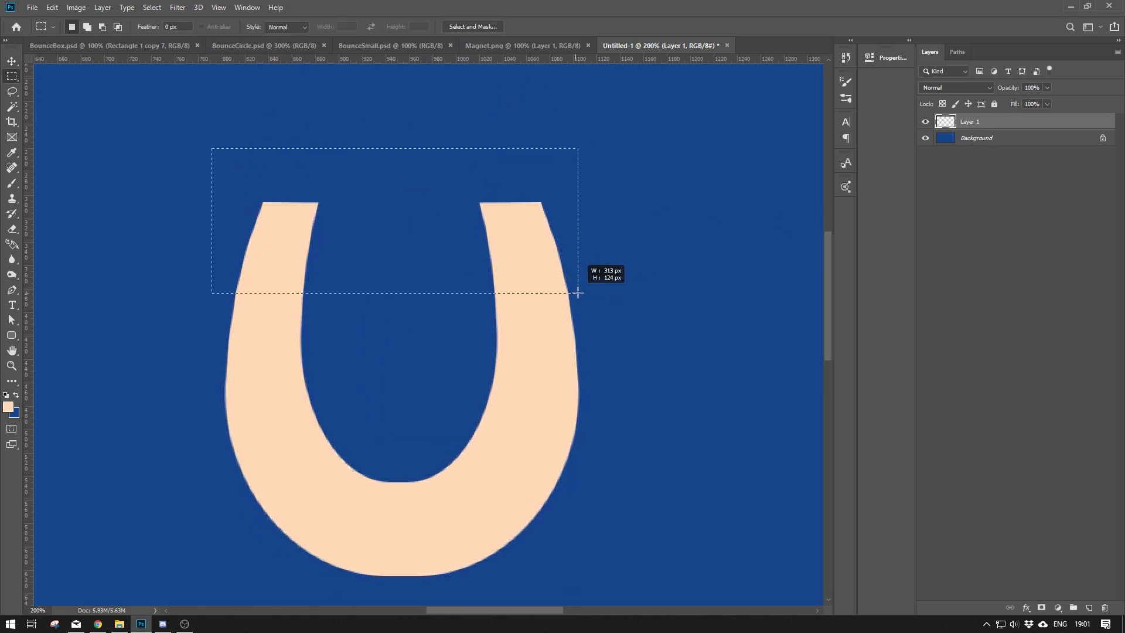
{"action": "left_click_drag", "start_coordinate": [578, 293], "coordinate": [588, 297]}
{"action": "left_click", "coordinate": [946, 122], "text": "ctrl"}
{"action": "key", "text": "b"}
{"action": "right_click", "coordinate": [545, 278]}
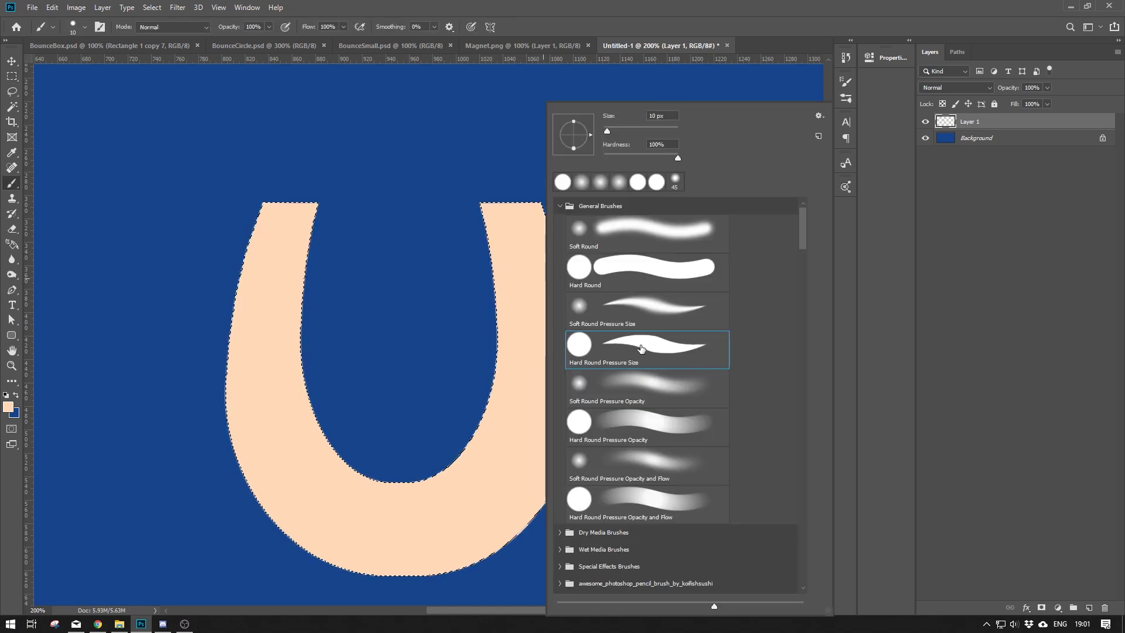
{"action": "double_click", "coordinate": [641, 349]}
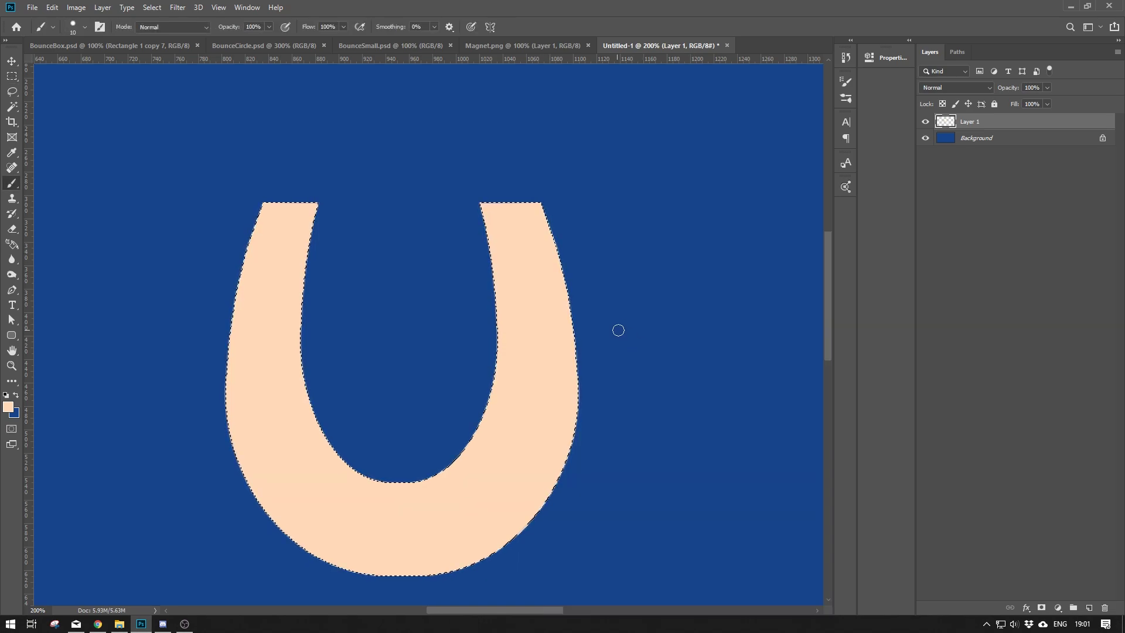
Step: Set the foreground color to blue and fill the whole Background layer with dark grey
{"action": "left_click", "coordinate": [8, 405]}
{"action": "type", "text": "b9d0ff"}
{"action": "left_click", "coordinate": [1029, 192]}
{"action": "left_click", "coordinate": [996, 138]}
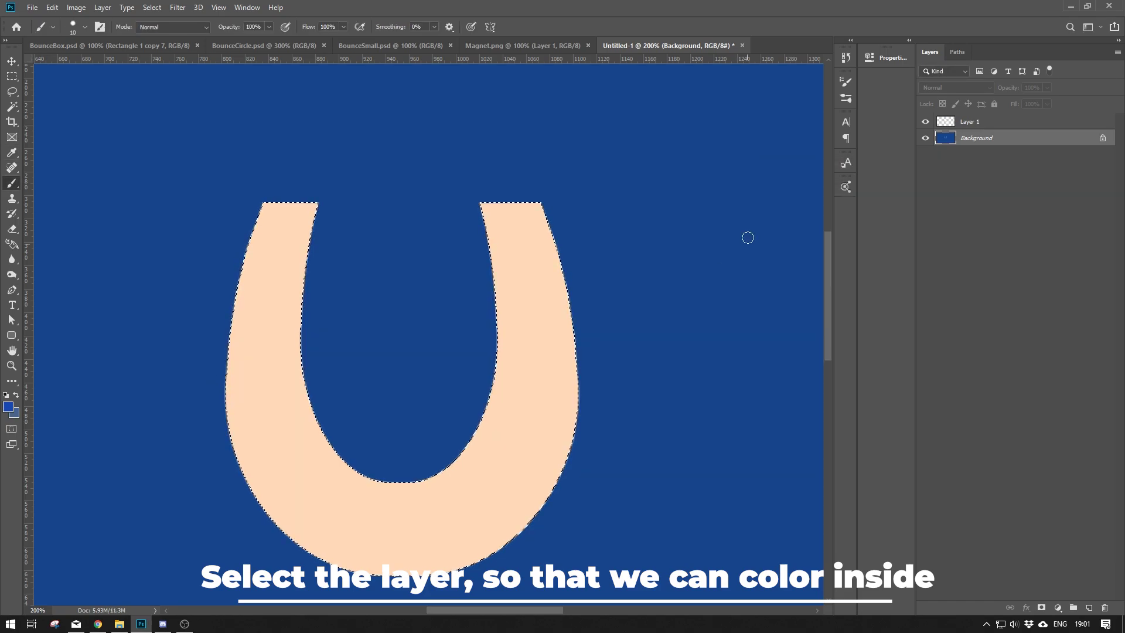
{"action": "key", "text": "m"}
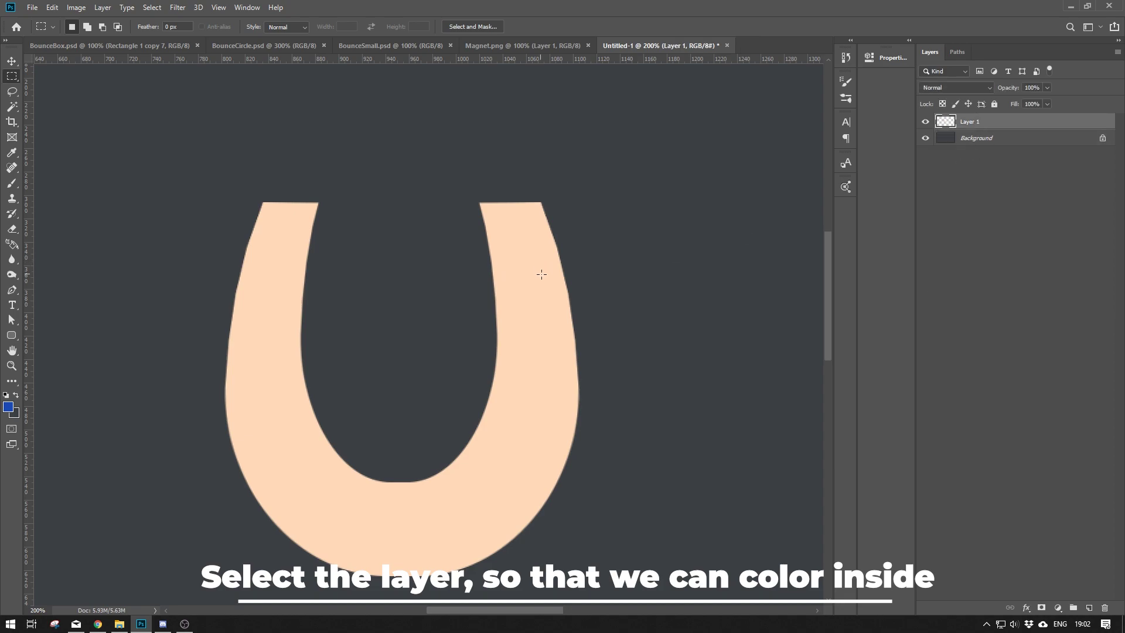
Step: Paint straight blue guide bands across both arms and the bottom centre, and fill the left half below its tip with blue
{"action": "key", "text": "b"}
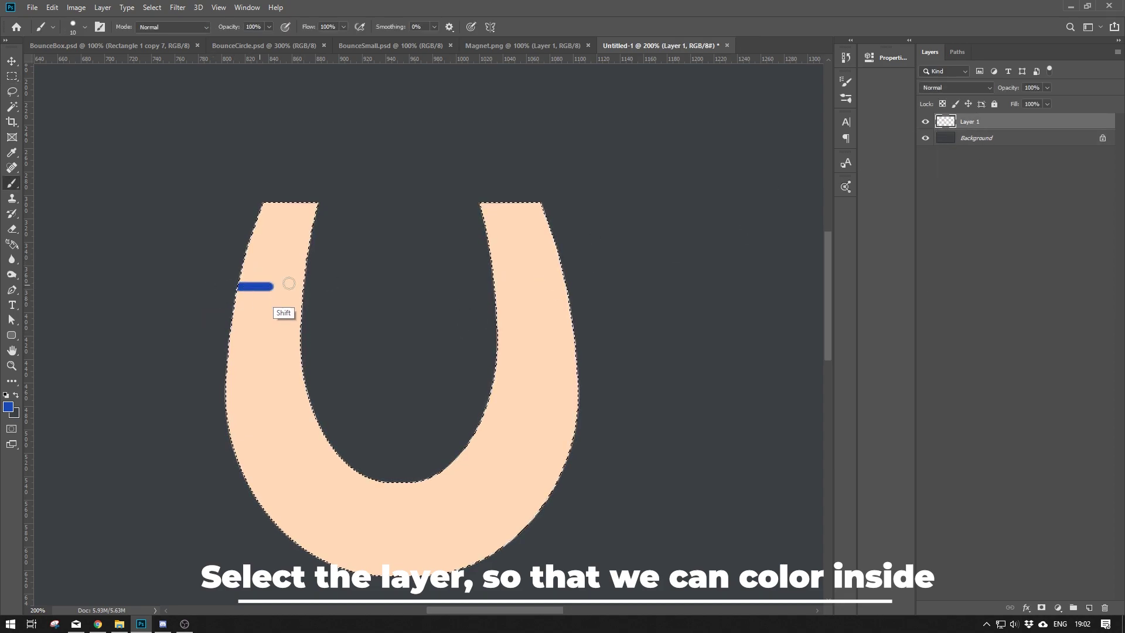
{"action": "left_click_drag", "start_coordinate": [200, 317], "coordinate": [617, 319]}
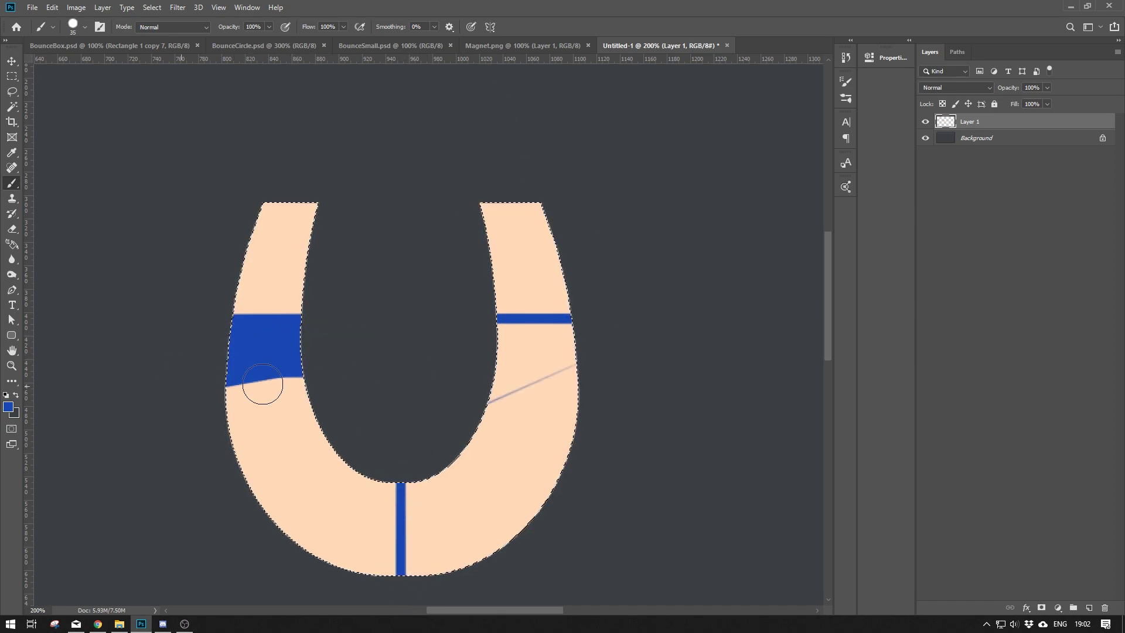
{"action": "mouse_move", "coordinate": [350, 441]}
{"action": "left_mouse_down"}
{"action": "mouse_move", "coordinate": [375, 444]}
{"action": "mouse_move", "coordinate": [375, 480]}
{"action": "left_mouse_up"}
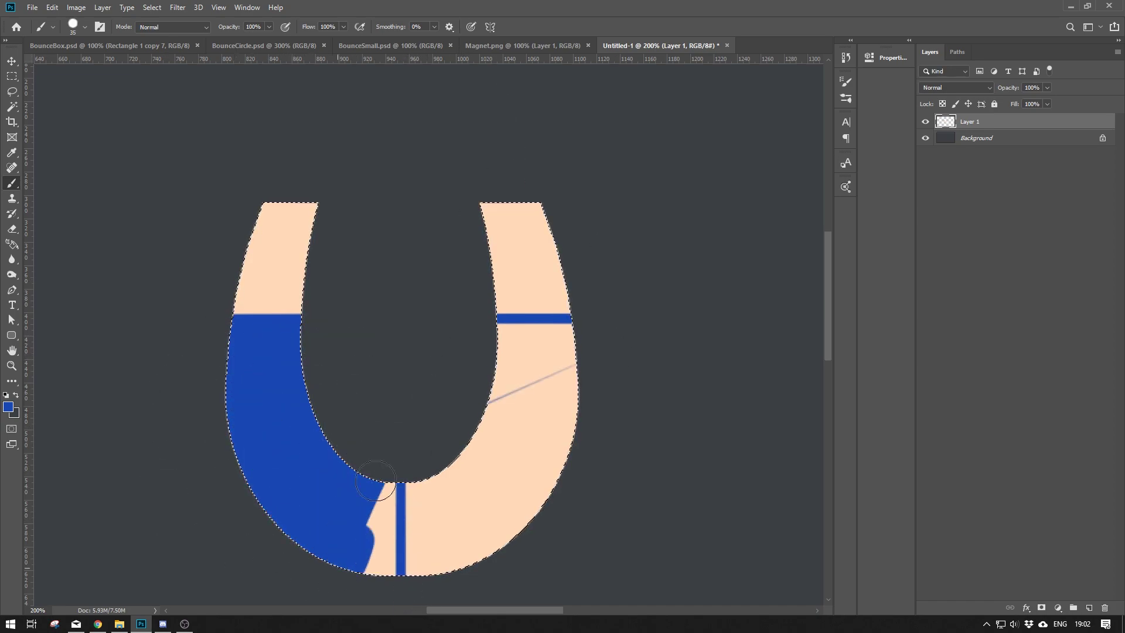
Step: Change the foreground color to red and paint the upper part of the right arm below the blue guide band
{"action": "left_click", "coordinate": [5, 407]}
{"action": "left_click_drag", "start_coordinate": [923, 254], "coordinate": [924, 196]}
{"action": "left_click", "coordinate": [1028, 191]}
{"action": "left_click_drag", "start_coordinate": [486, 342], "coordinate": [548, 330]}
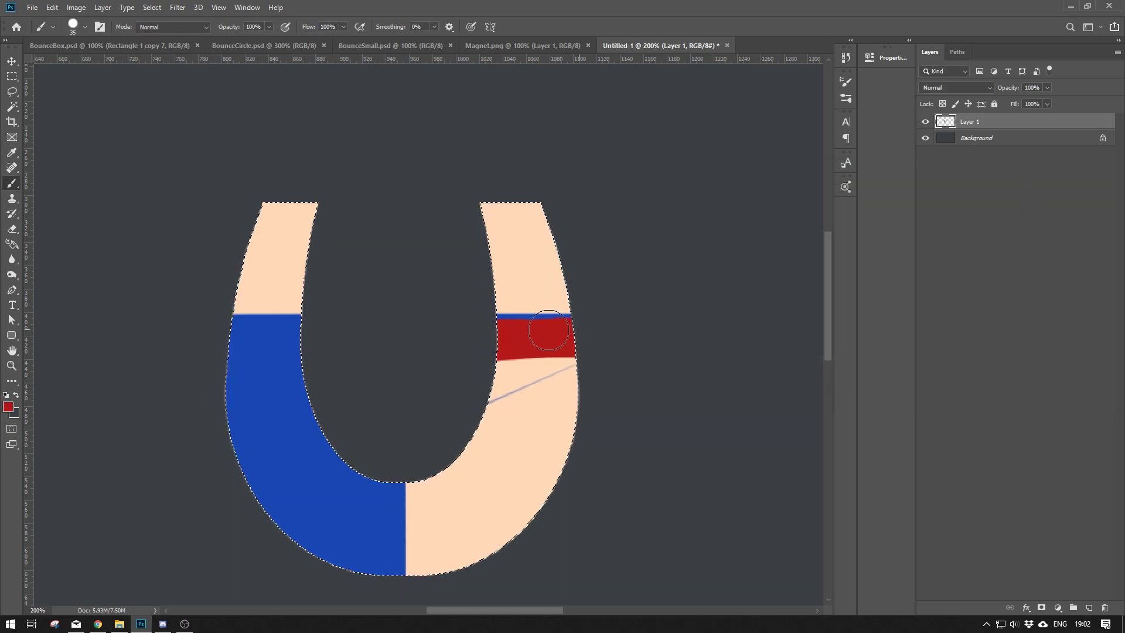
Step: Cover the remaining blue guide band on the right arm with a thin, straight red stroke
{"action": "scroll", "coordinate": [549, 331], "scroll_direction": "up", "scroll_amount": 4}
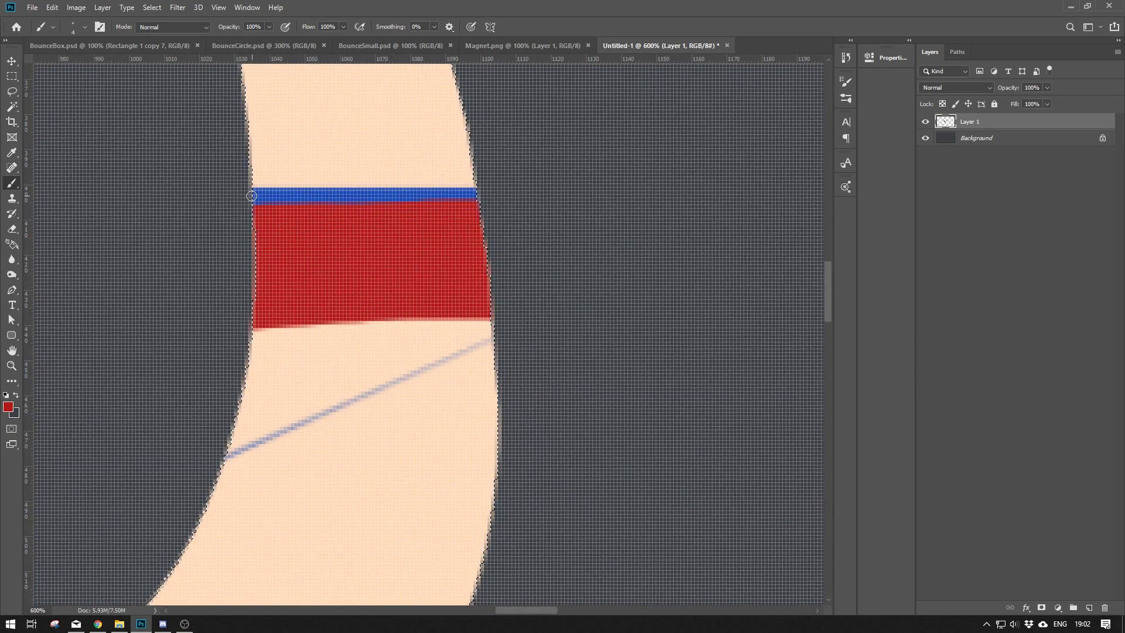
{"action": "key", "text": "["}
{"action": "mouse_move", "coordinate": [250, 193]}
{"action": "left_mouse_down"}
{"action": "mouse_move", "coordinate": [573, 209]}
{"action": "mouse_move", "coordinate": [248, 192]}
{"action": "mouse_move", "coordinate": [385, 194]}
{"action": "mouse_move", "coordinate": [268, 210]}
{"action": "mouse_move", "coordinate": [361, 229]}
{"action": "mouse_move", "coordinate": [276, 230]}
{"action": "mouse_move", "coordinate": [383, 202]}
{"action": "mouse_move", "coordinate": [587, 218]}
{"action": "left_mouse_up"}
Step: Fill the rest of the magnet's right half below its tip with red using a 50 px brush
{"action": "key", "text": "]"}
{"action": "key", "text": "]"}
{"action": "key", "text": "]"}
{"action": "key", "text": "]"}
{"action": "key", "text": "]"}
{"action": "scroll", "coordinate": [436, 321], "scroll_direction": "down", "scroll_amount": 5}
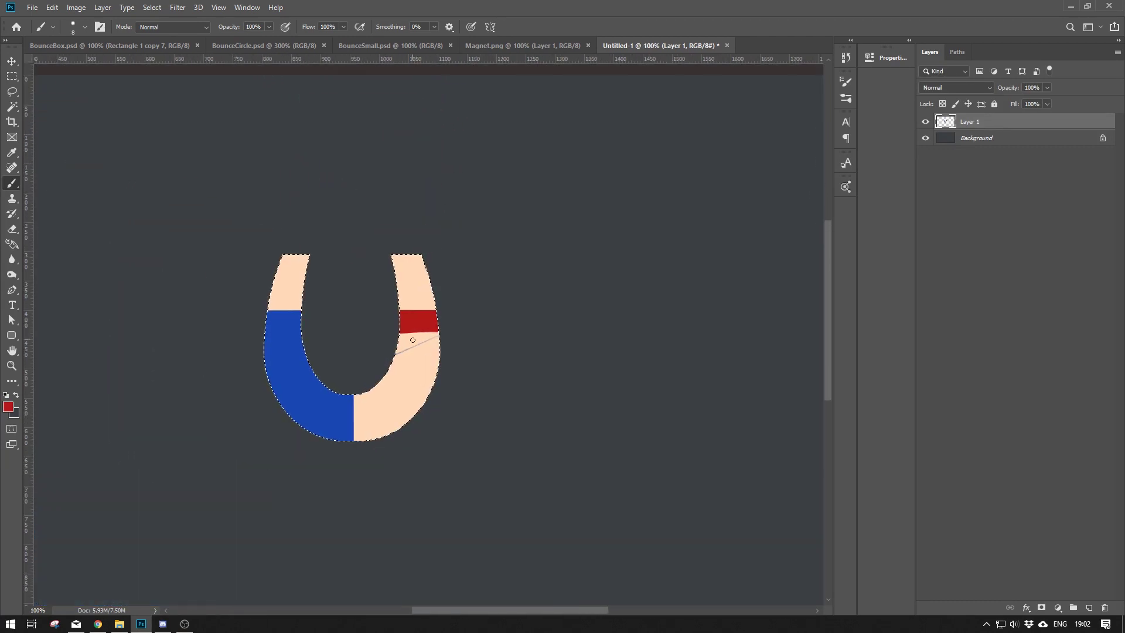
{"action": "key", "text": "bracketright"}
{"action": "key", "text": "bracketright"}
{"action": "key", "text": "bracketright"}
{"action": "key", "text": "bracketright"}
{"action": "key", "text": "bracketright"}
{"action": "key", "text": "bracketright"}
{"action": "mouse_move", "coordinate": [467, 362]}
{"action": "left_mouse_down"}
{"action": "mouse_move", "coordinate": [390, 386]}
{"action": "mouse_move", "coordinate": [376, 365]}
{"action": "left_mouse_up"}
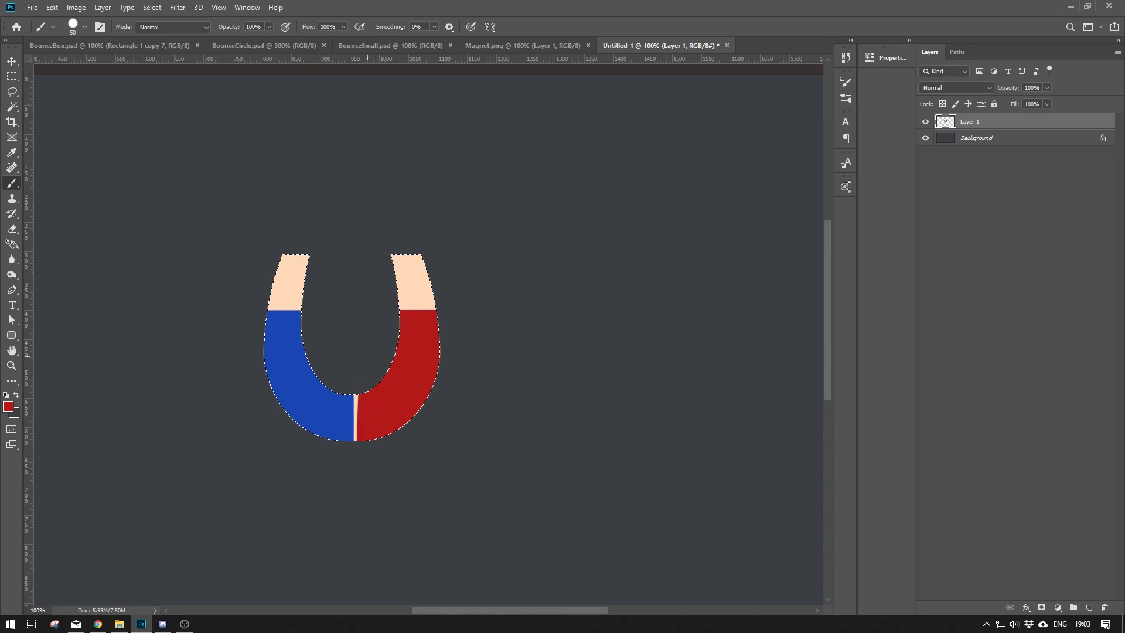
Step: Cover the remaining light sliver at the bottom centre seam with red, finishing with a thin 3 px stroke
{"action": "key", "text": "ctrl+plus"}
{"action": "key", "text": "ctrl+plus"}
{"action": "key", "text": "ctrl+plus"}
{"action": "left_click_drag", "start_coordinate": [193, 526], "coordinate": [460, 161]}
{"action": "left_click_drag", "start_coordinate": [462, 238], "coordinate": [467, 443]}
{"action": "left_click_drag", "start_coordinate": [461, 212], "coordinate": [463, 457]}
{"action": "key", "text": "bracketleft"}
{"action": "key", "text": "bracketleft"}
{"action": "key", "text": "bracketleft"}
{"action": "key", "text": "bracketleft"}
{"action": "key", "text": "bracketleft"}
{"action": "key", "text": "bracketleft"}
{"action": "key", "text": "bracketleft"}
{"action": "key", "text": "bracketleft"}
{"action": "key", "text": "bracketleft"}
{"action": "key", "text": "bracketleft"}
{"action": "key", "text": "bracketleft"}
{"action": "left_click_drag", "start_coordinate": [405, 209], "coordinate": [412, 468]}
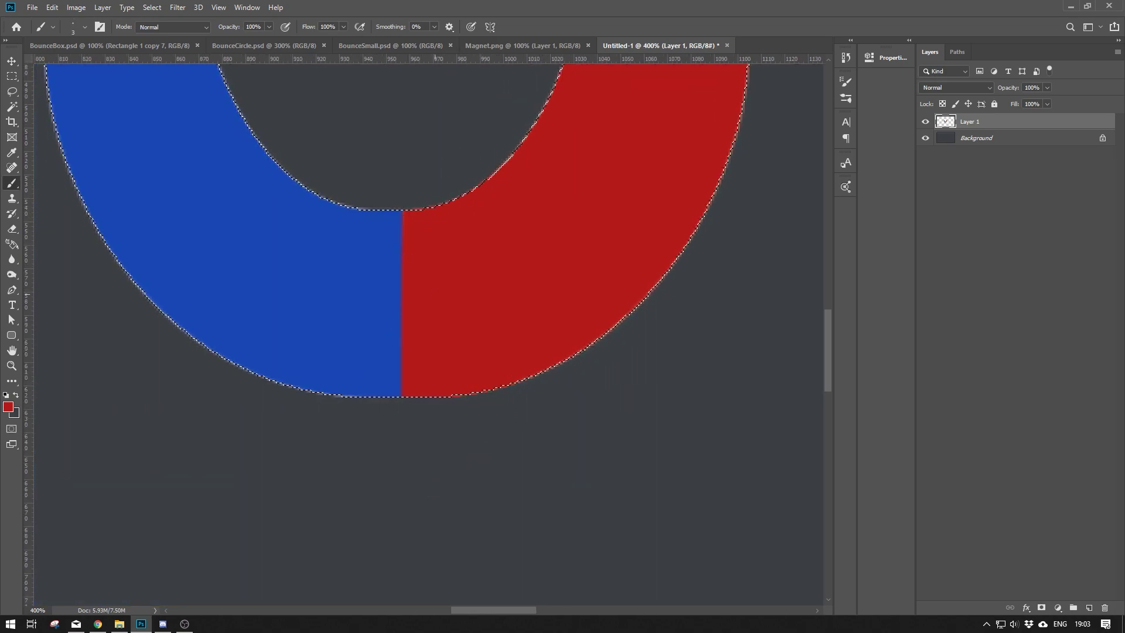
Step: Cut the selected magnet, delete its old layer and paste the magnet back onto a fresh layer
{"action": "key", "text": "ctrl+minus"}
{"action": "key", "text": "ctrl+minus"}
{"action": "key", "text": "ctrl+minus"}
{"action": "key", "text": "ctrl+minus"}
{"action": "key", "text": "ctrl+plus"}
{"action": "key", "text": "ctrl+plus"}
{"action": "left_click_drag", "start_coordinate": [482, 375], "coordinate": [434, 505]}
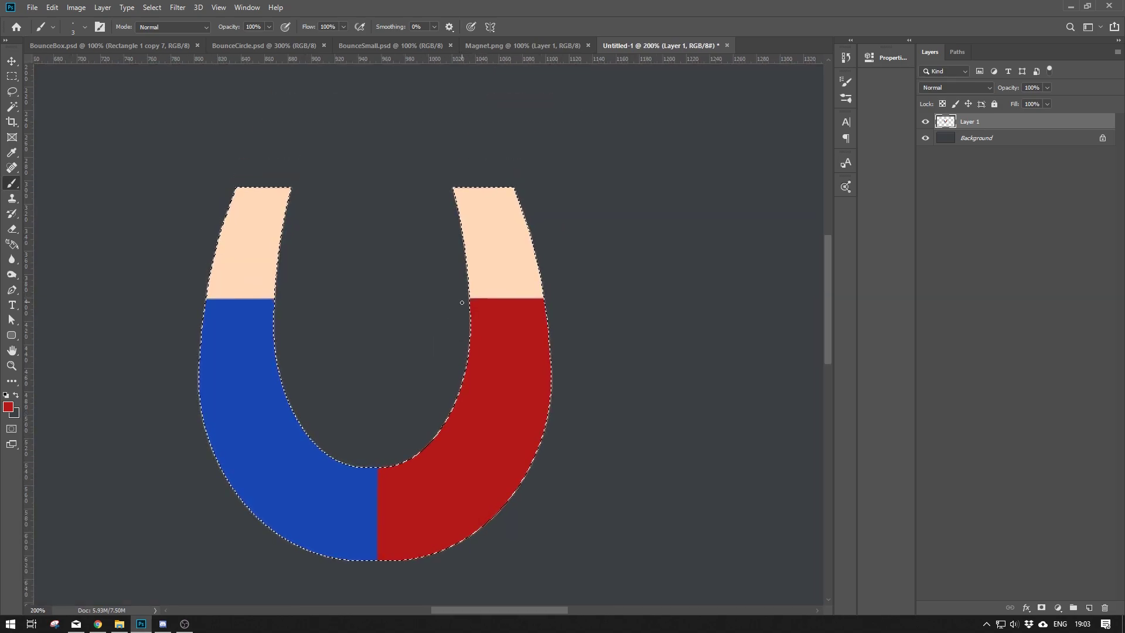
{"action": "left_click", "coordinate": [12, 76]}
{"action": "left_click", "coordinate": [12, 61]}
{"action": "key", "text": "ctrl+x"}
{"action": "left_click_drag", "start_coordinate": [1052, 124], "coordinate": [1105, 607]}
{"action": "key", "text": "ctrl+v"}
Step: Duplicate the magnet slightly down and to the right, stack the copy beneath the original and darken it with a Curves adjustment
{"action": "left_click_drag", "start_coordinate": [275, 265], "coordinate": [309, 286], "text": "alt"}
{"action": "left_click_drag", "start_coordinate": [1003, 125], "coordinate": [1002, 140]}
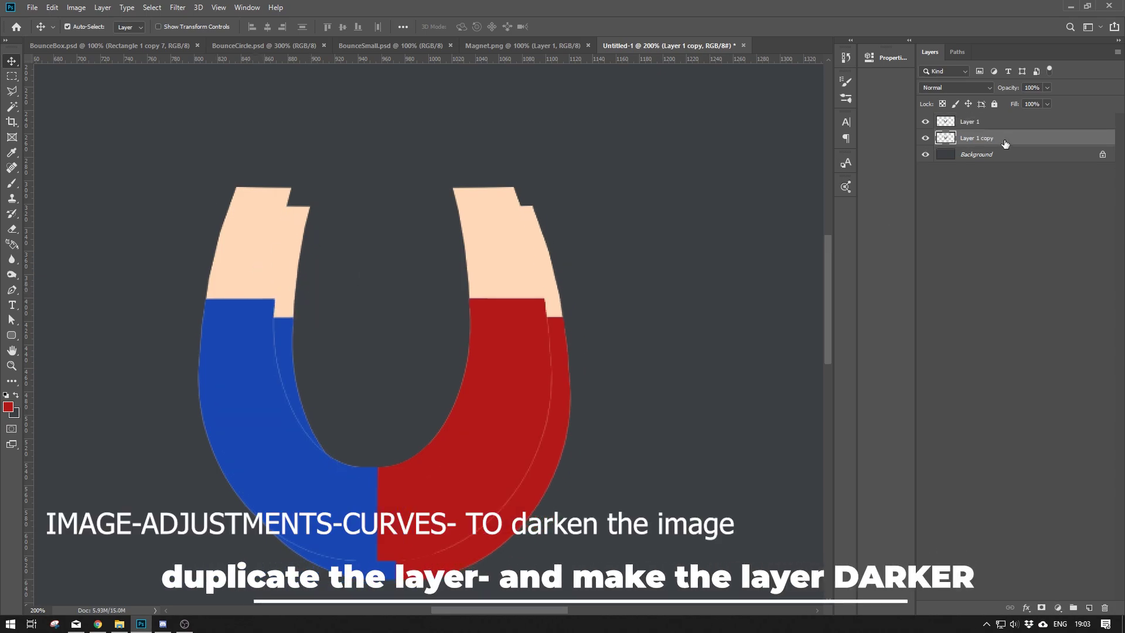
{"action": "left_click", "coordinate": [77, 9]}
{"action": "mouse_move", "coordinate": [94, 36]}
{"action": "left_click", "coordinate": [217, 61]}
{"action": "left_click_drag", "start_coordinate": [745, 270], "coordinate": [754, 276]}
{"action": "left_click", "coordinate": [979, 165]}
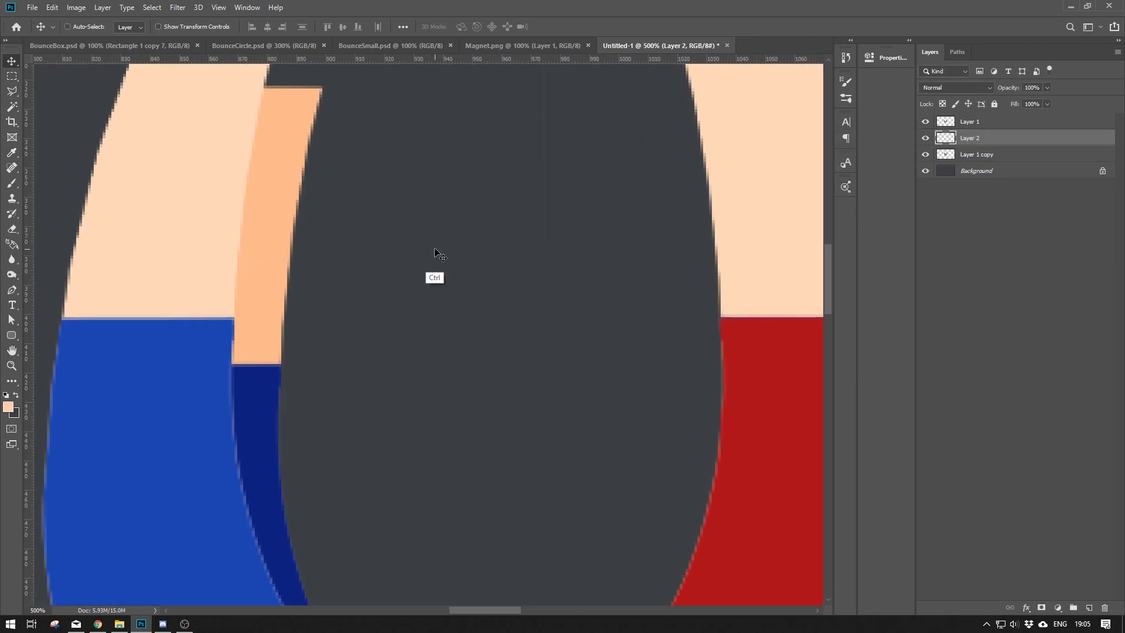
Step: Sample the dark peach and paint a slanted bevel on Layer 2 joining the left tip to its shaded side
{"action": "key", "text": "ctrl+plus"}
{"action": "left_click_drag", "start_coordinate": [340, 143], "coordinate": [442, 339]}
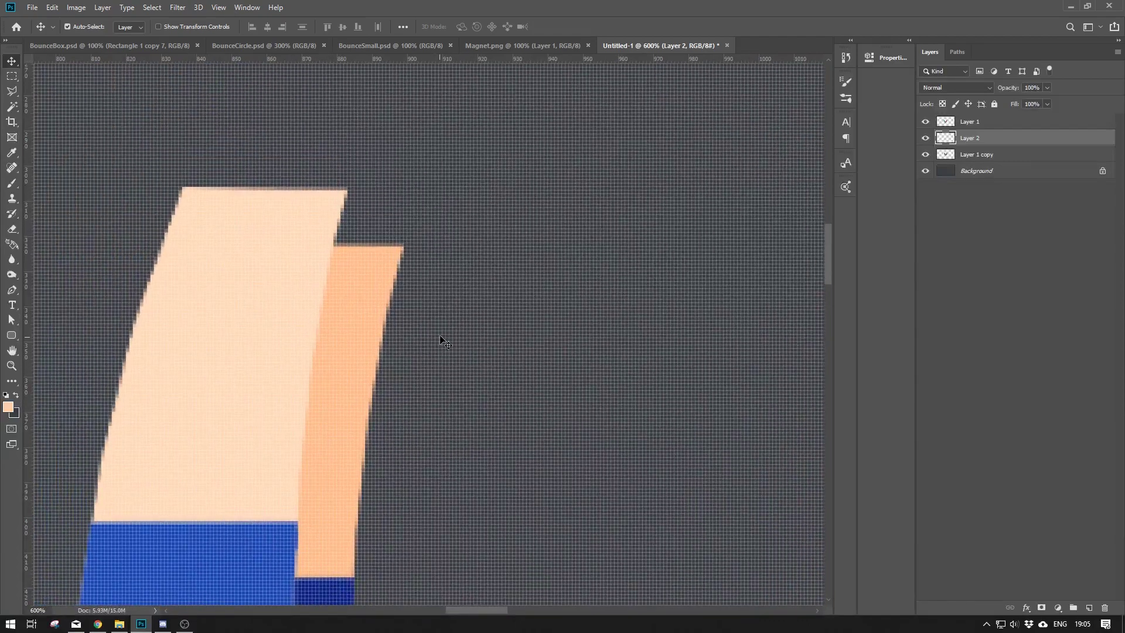
{"action": "key", "text": "ctrl+minus"}
{"action": "key", "text": "i"}
{"action": "left_click", "coordinate": [387, 286]}
{"action": "key", "text": "b"}
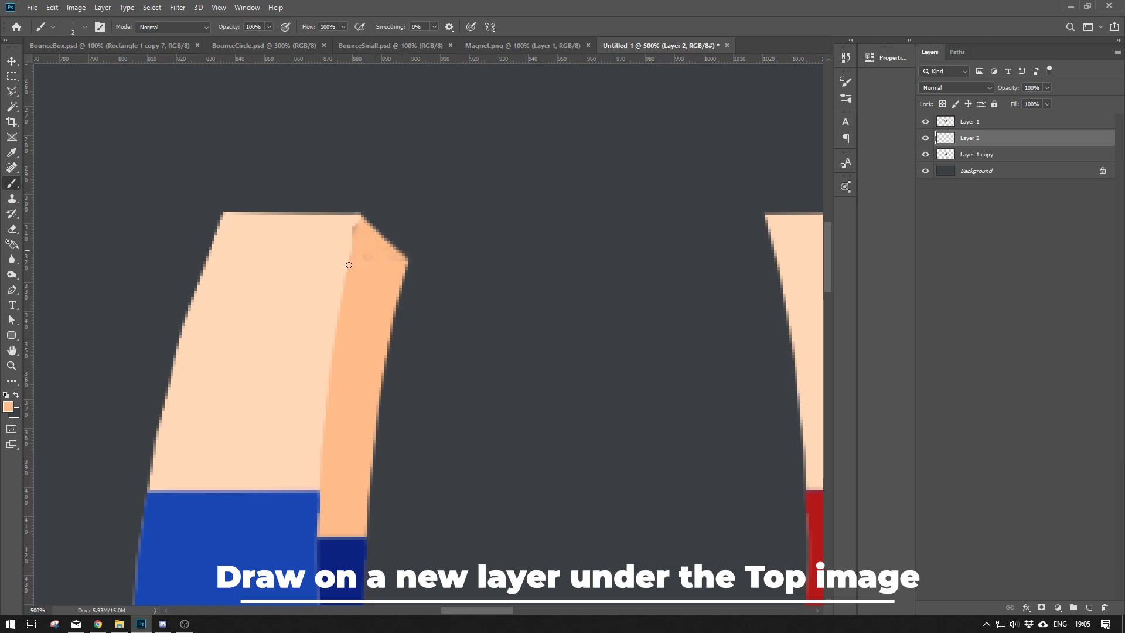
{"action": "scroll", "coordinate": [390, 260], "scroll_direction": "down", "scroll_amount": 3}
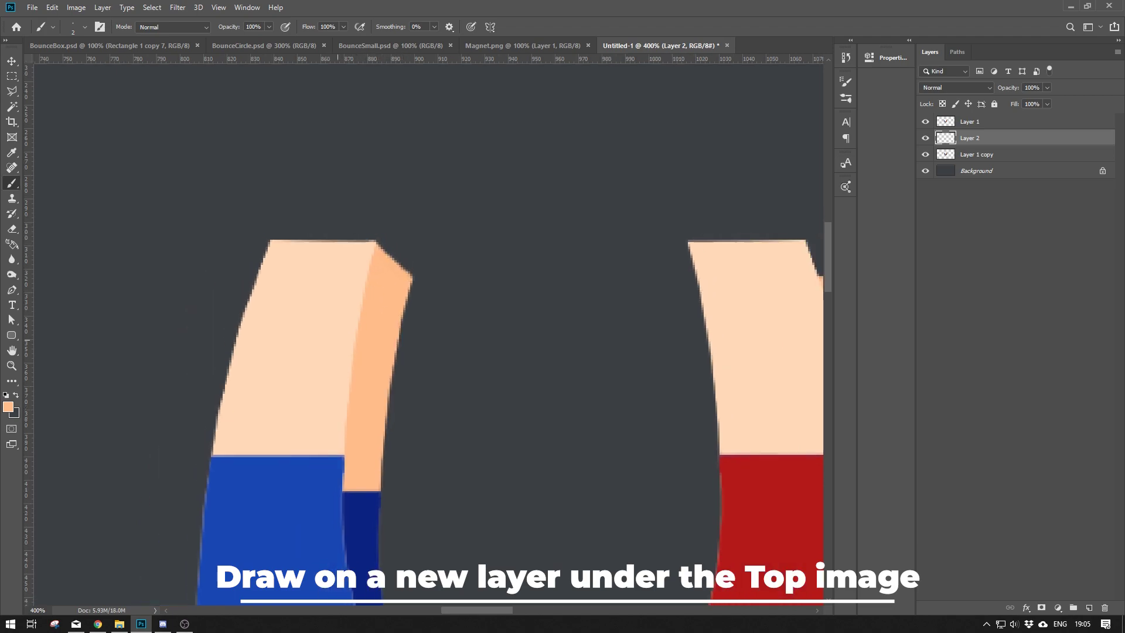
Step: Sample the dark blue and paint a diagonal edge where the left arm's shaded side changes from peach to blue
{"action": "scroll", "coordinate": [397, 350], "scroll_direction": "up", "scroll_amount": 2}
{"action": "key", "text": "i"}
{"action": "left_click", "coordinate": [396, 350]}
{"action": "key", "text": "b"}
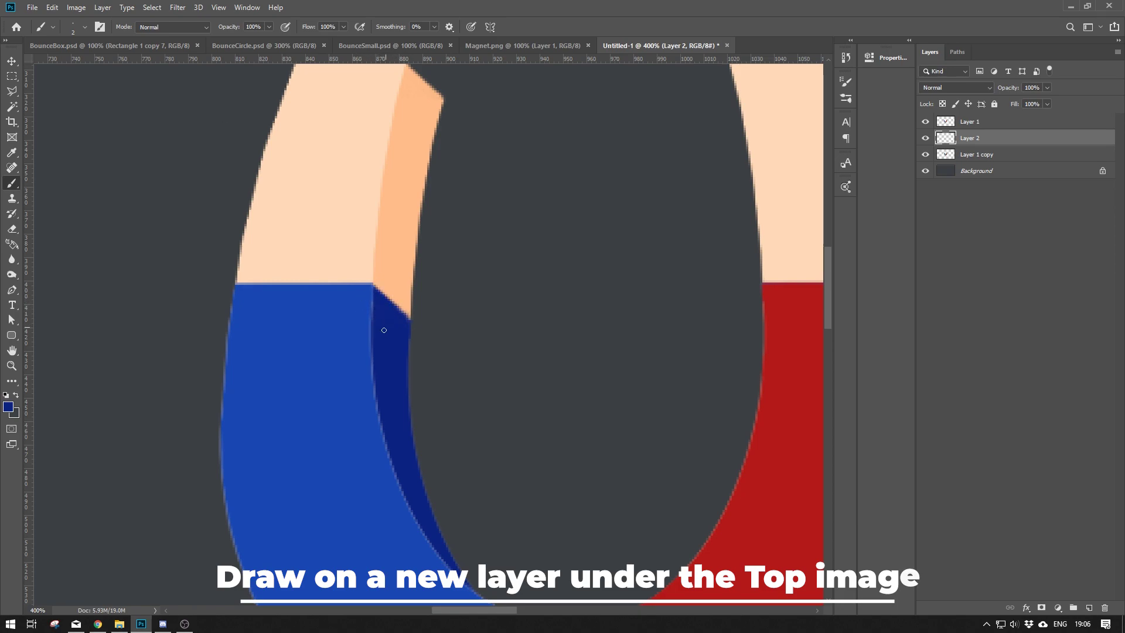
Step: Sample the dark red and paint a diagonal seam on the shaded bottom edge, limited to Layer 1 copy's outline
{"action": "scroll", "coordinate": [383, 330], "scroll_direction": "down", "scroll_amount": 5}
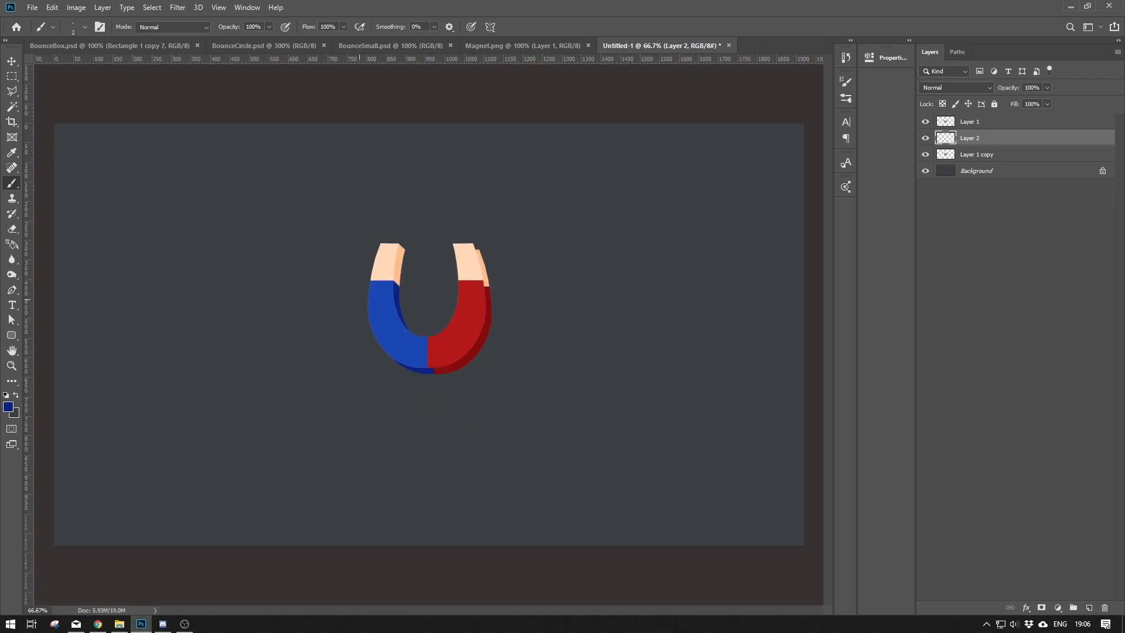
{"action": "scroll", "coordinate": [384, 330], "scroll_direction": "up", "scroll_amount": 5}
{"action": "scroll", "coordinate": [462, 312], "scroll_direction": "down", "scroll_amount": 2}
{"action": "key", "text": "i"}
{"action": "left_click", "coordinate": [431, 357]}
{"action": "key", "text": "b"}
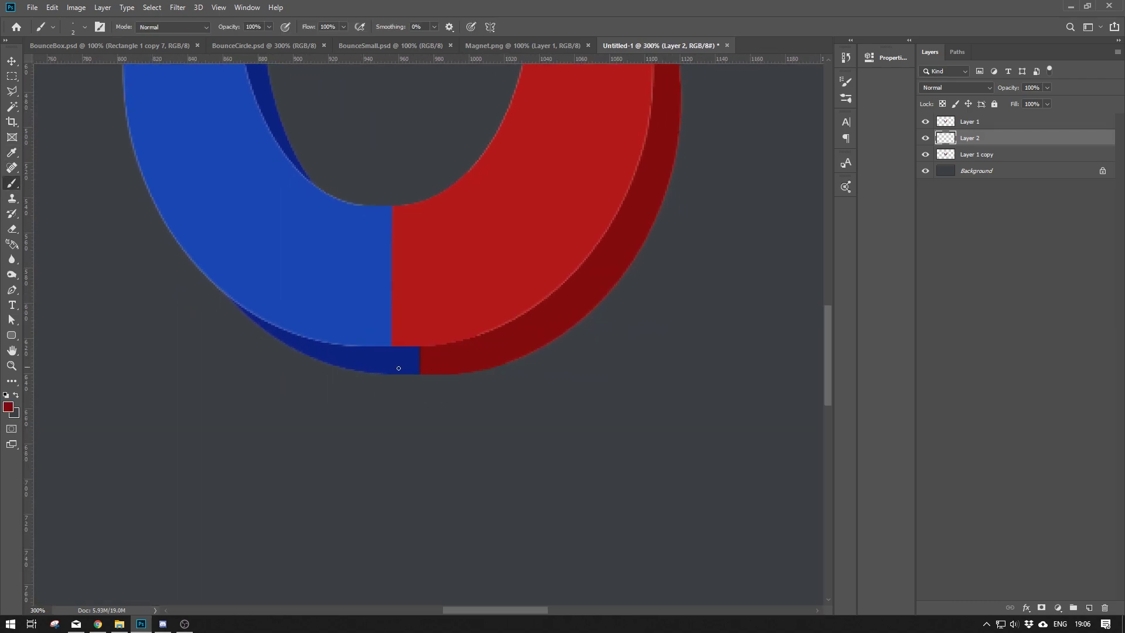
{"action": "left_click", "coordinate": [945, 154], "text": "ctrl"}
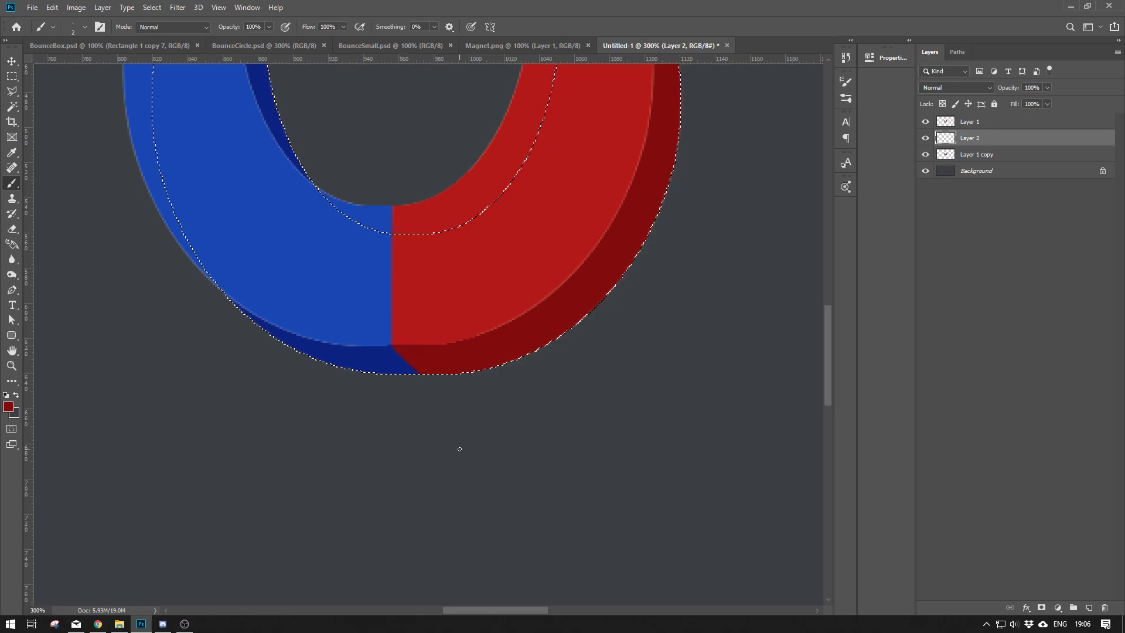
Step: Sample the dark blue and touch up the blue part of the shaded bottom edge, enlarge the brush to 10 px and deselect
{"action": "scroll", "coordinate": [459, 450], "scroll_direction": "down", "scroll_amount": 2}
{"action": "scroll", "coordinate": [428, 332], "scroll_direction": "up", "scroll_amount": 3}
{"action": "left_click", "coordinate": [355, 371], "text": "alt"}
{"action": "key", "text": "]"}
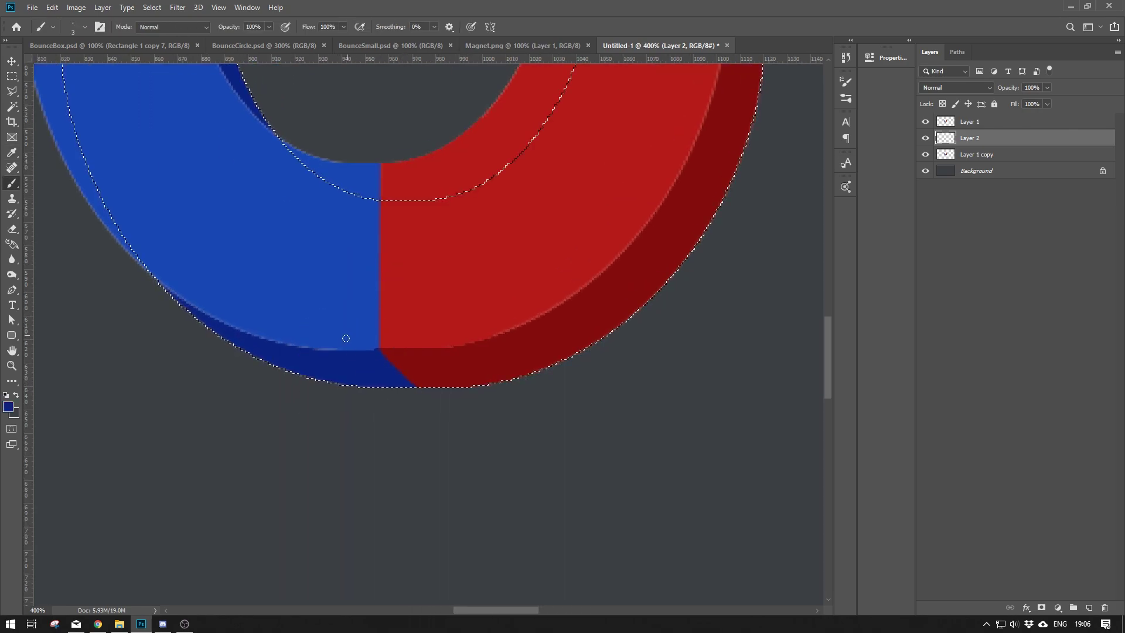
{"action": "key", "text": "bracketright"}
{"action": "key", "text": "bracketright"}
{"action": "key", "text": "bracketright"}
{"action": "key", "text": "bracketright"}
{"action": "key", "text": "bracketright"}
{"action": "key", "text": "bracketright"}
{"action": "key", "text": "bracketright"}
{"action": "key", "text": "ctrl+d"}
Step: Load Layer 1 copy's outline as a selection and paint a dark red diagonal edge at the right arm's colour boundary on Layer 2
{"action": "key", "text": "ctrl+minus"}
{"action": "key", "text": "ctrl+minus"}
{"action": "key", "text": "ctrl+minus"}
{"action": "key", "text": "ctrl+minus"}
{"action": "key", "text": "ctrl+minus"}
{"action": "key", "text": "ctrl+plus"}
{"action": "key", "text": "ctrl+plus"}
{"action": "key", "text": "ctrl+plus"}
{"action": "key", "text": "ctrl+minus"}
{"action": "key", "text": "ctrl+minus"}
{"action": "key", "text": "ctrl+plus"}
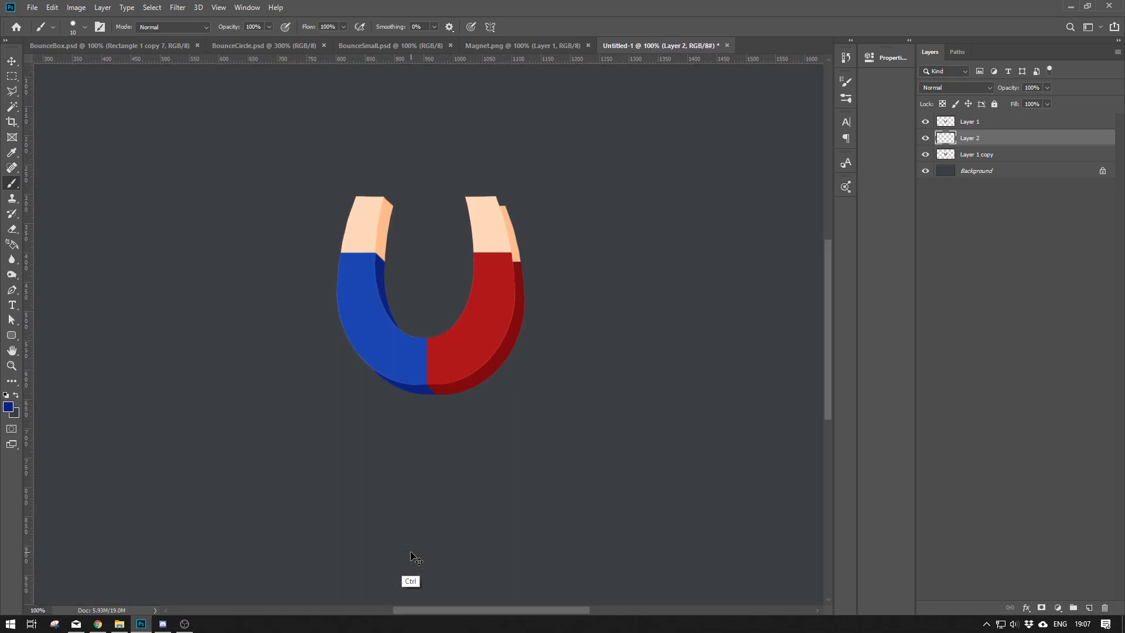
{"action": "key", "text": "ctrl+plus"}
{"action": "key", "text": "m"}
{"action": "left_click_drag", "start_coordinate": [513, 362], "coordinate": [282, 488]}
{"action": "key", "text": "v"}
{"action": "left_click", "coordinate": [387, 395]}
{"action": "left_click", "coordinate": [950, 155], "text": "ctrl"}
{"action": "left_click", "coordinate": [962, 140]}
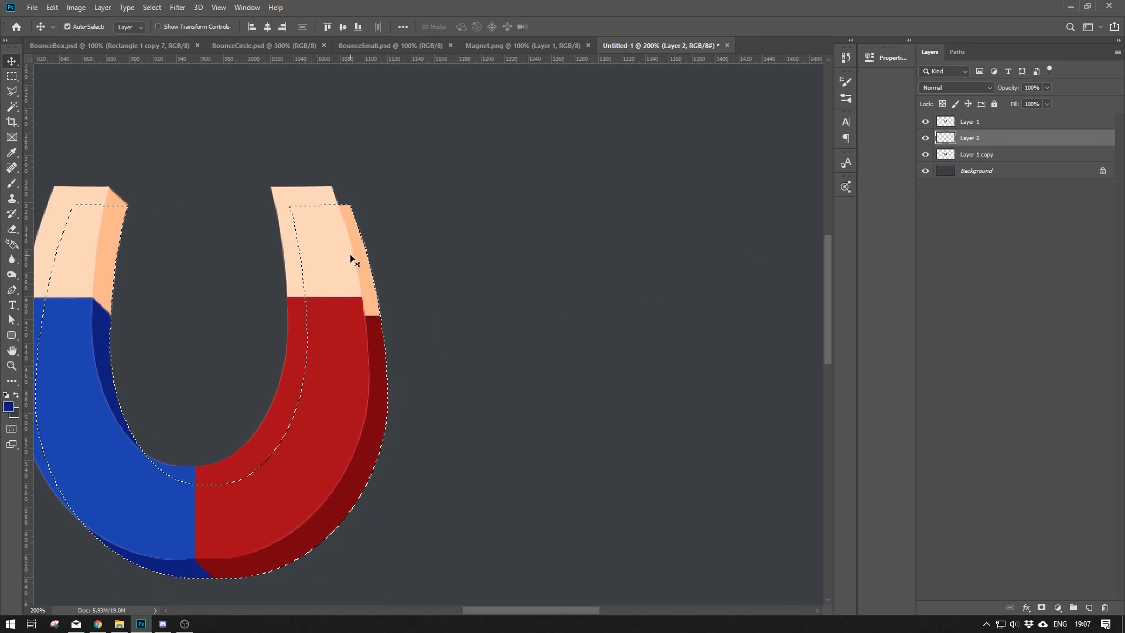
{"action": "key", "text": "b"}
{"action": "left_click", "coordinate": [375, 332], "text": "alt"}
{"action": "left_click_drag", "start_coordinate": [374, 322], "coordinate": [359, 303]}
Step: Sample the dark peach, deselect and paint a slanted bevel joining the right tip to its shaded side
{"action": "left_click", "coordinate": [362, 253], "text": "alt"}
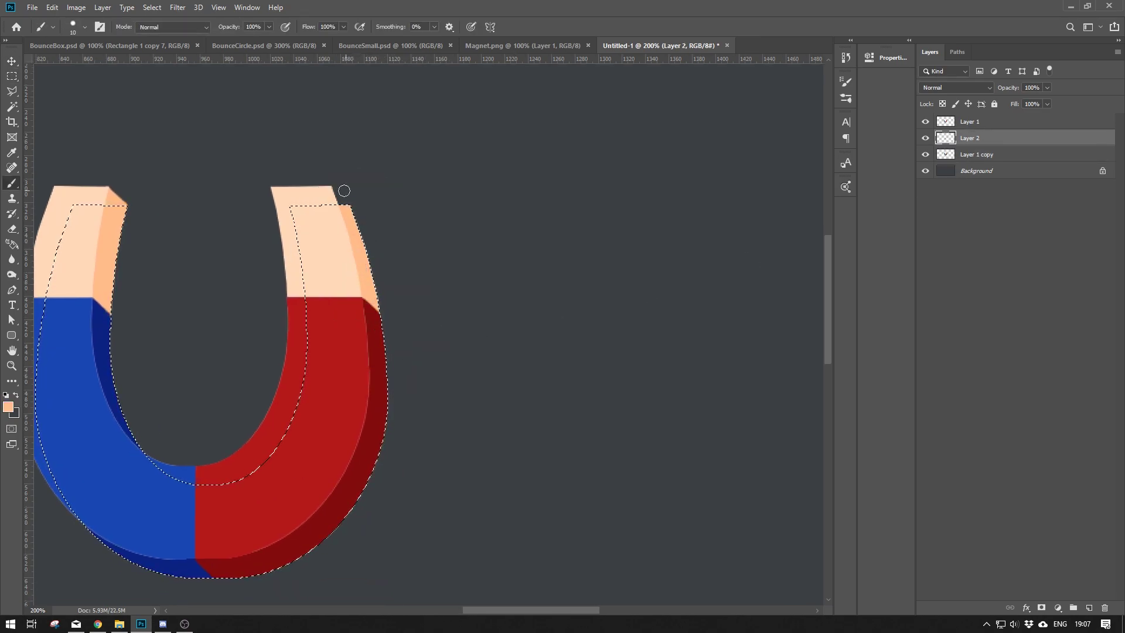
{"action": "key", "text": "m"}
{"action": "left_click", "coordinate": [392, 244]}
{"action": "key", "text": "ctrl+plus"}
{"action": "left_click_drag", "start_coordinate": [372, 175], "coordinate": [438, 288]}
{"action": "key", "text": "b"}
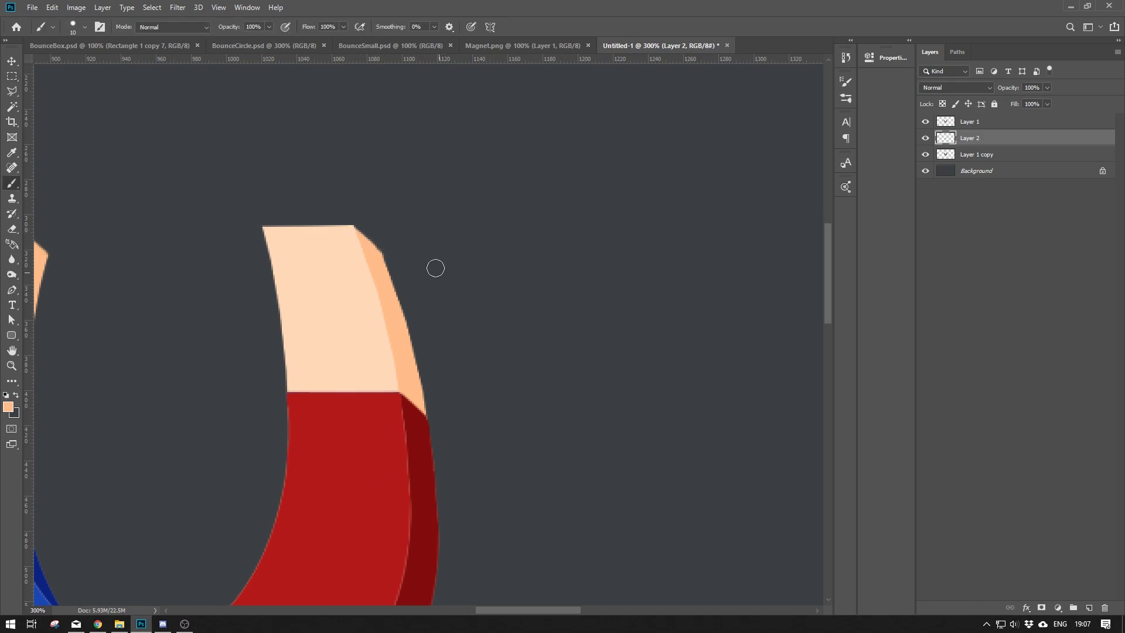
Step: Trim the outer corner of the right tip's bevel with a 2 px eraser
{"action": "key", "text": "e"}
{"action": "right_click", "coordinate": [405, 236]}
{"action": "double_click", "coordinate": [500, 342]}
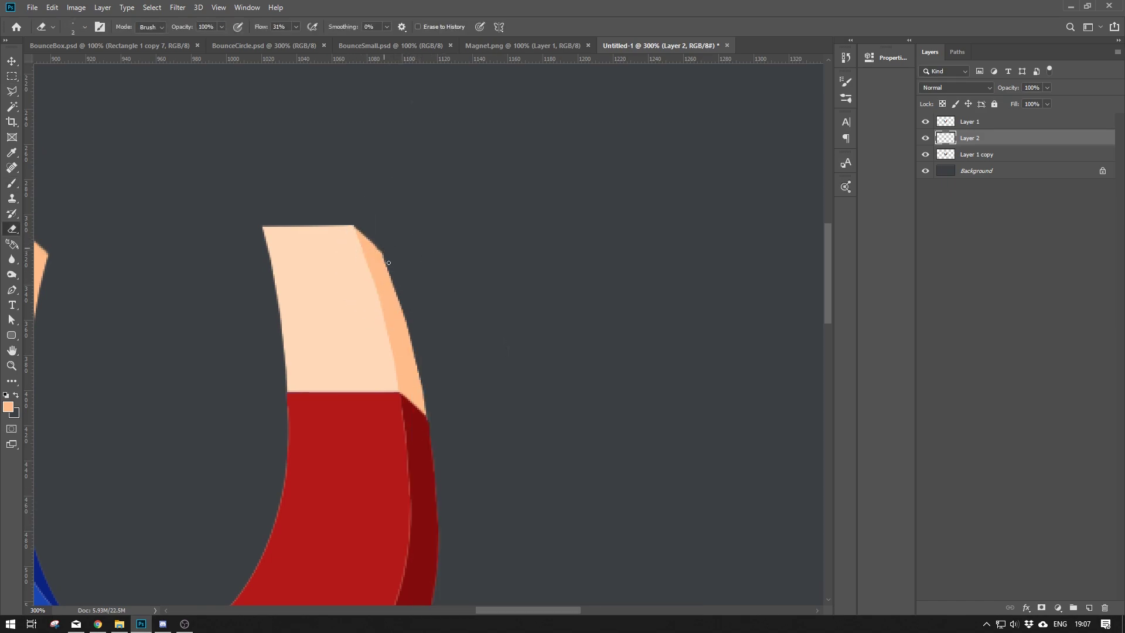
{"action": "key", "text": "ctrl+minus"}
{"action": "key", "text": "ctrl+minus"}
{"action": "left_click_drag", "start_coordinate": [485, 262], "coordinate": [592, 262]}
{"action": "key", "text": "ctrl+plus"}
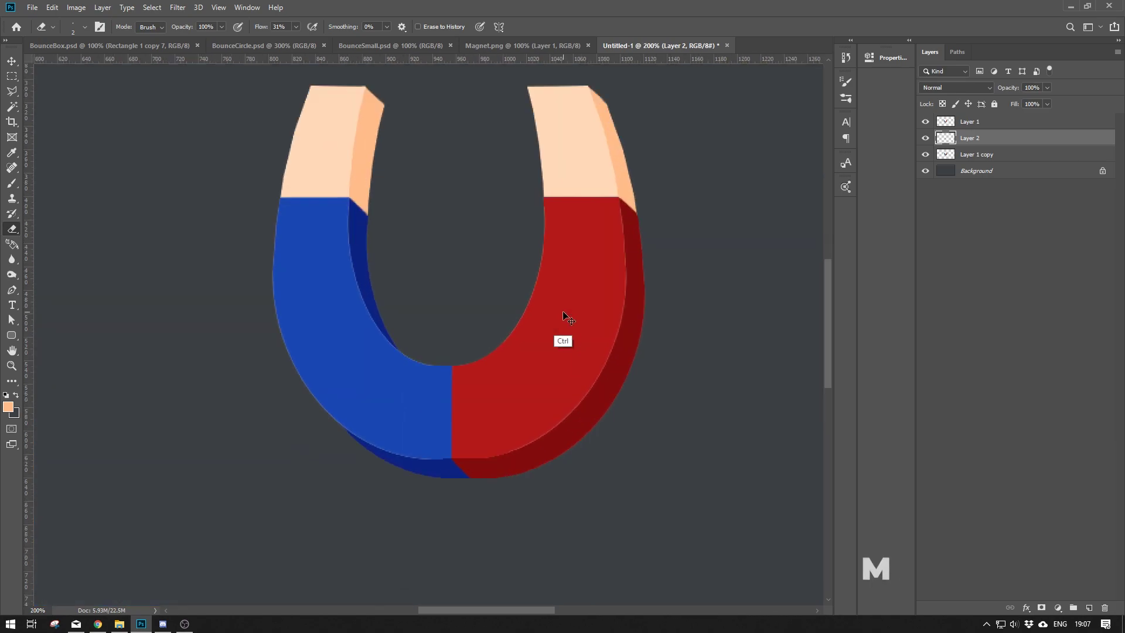
Step: Warp Layer 1 by pulling the middle of the magnet's bottom curve slightly downward
{"action": "left_click", "coordinate": [970, 121]}
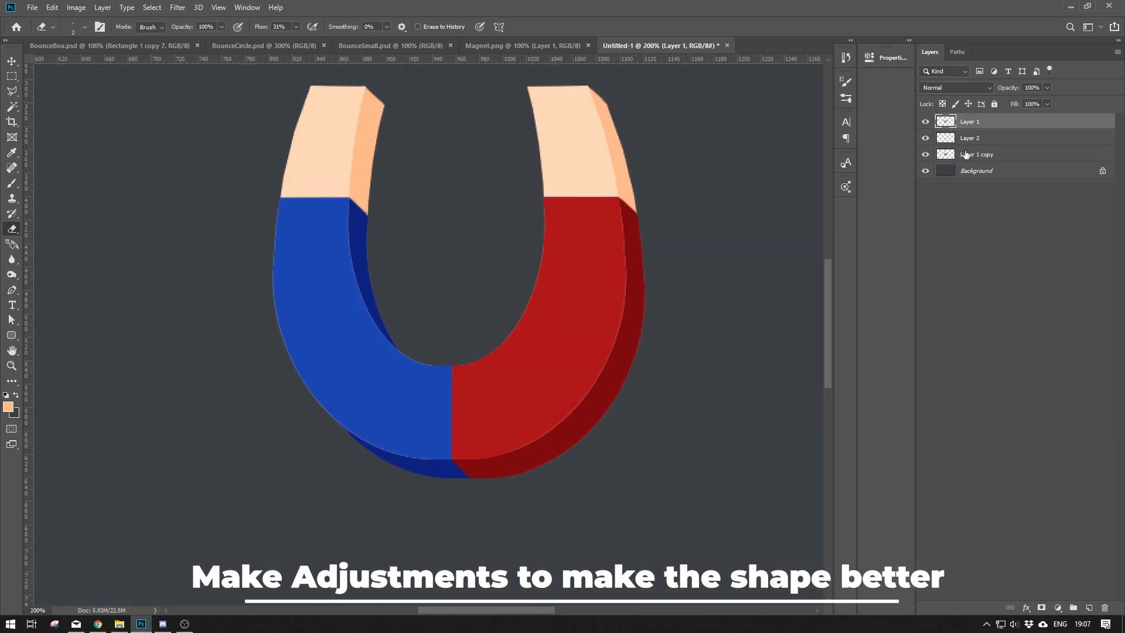
{"action": "key", "text": "ctrl+t"}
{"action": "right_click", "coordinate": [473, 382]}
{"action": "left_click", "coordinate": [486, 455]}
{"action": "left_click_drag", "start_coordinate": [436, 462], "coordinate": [451, 466]}
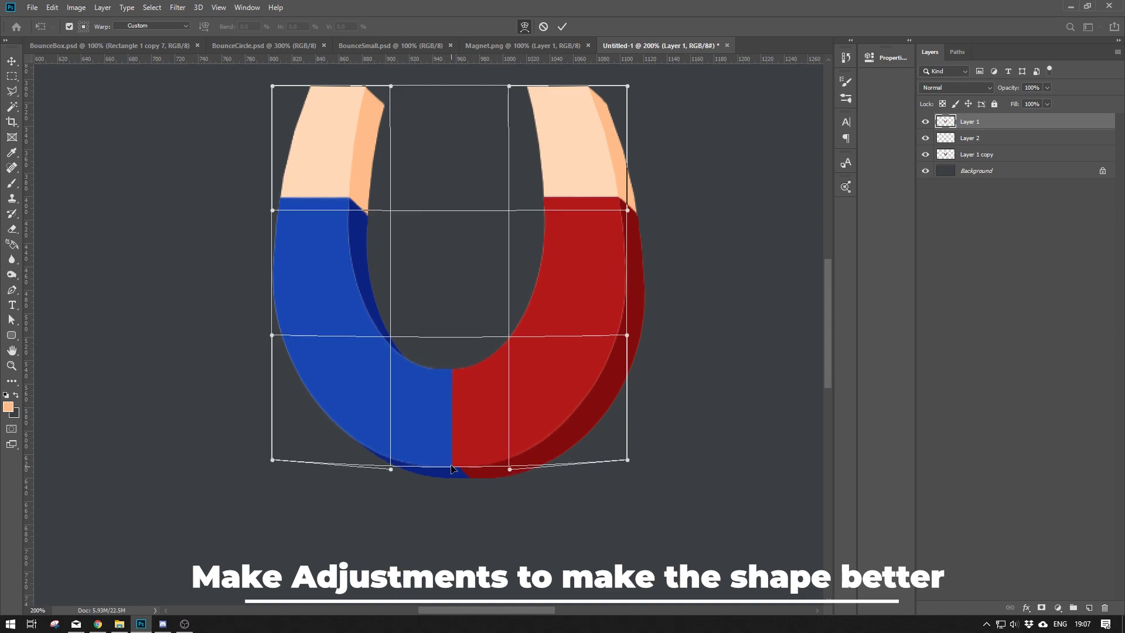
{"action": "key", "text": "Return"}
{"action": "key", "text": "e"}
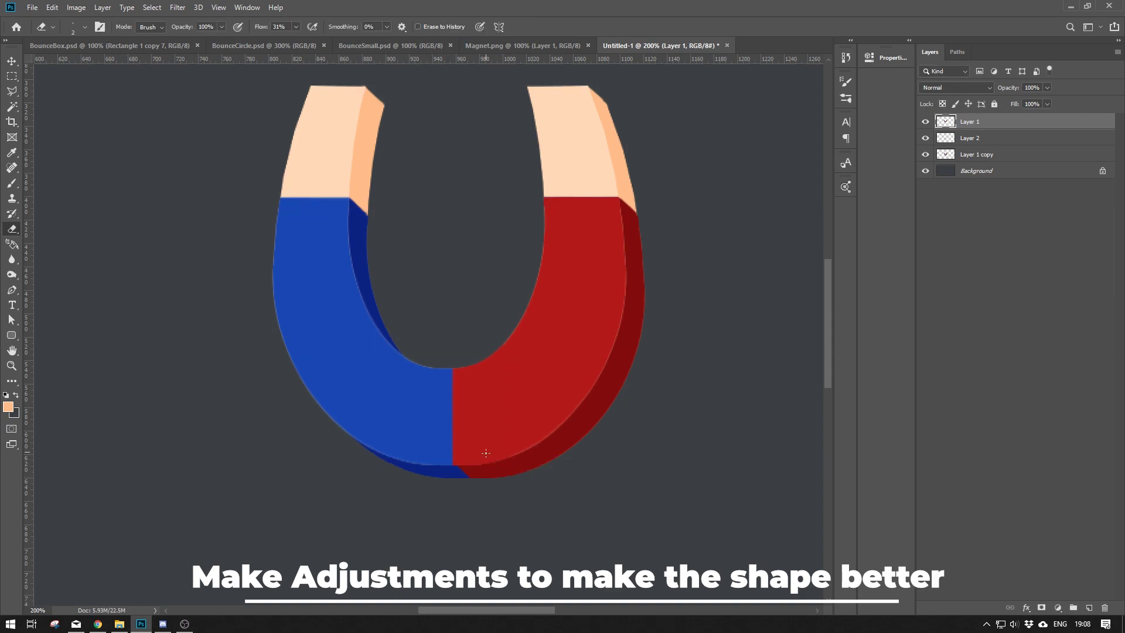
Step: Warp Layer 1 copy by pulling the bottom of the darker shape slightly downward
{"action": "left_click", "coordinate": [973, 155]}
{"action": "key", "text": "ctrl+t"}
{"action": "right_click", "coordinate": [502, 394]}
{"action": "left_click", "coordinate": [515, 467]}
{"action": "left_click_drag", "start_coordinate": [463, 478], "coordinate": [465, 484]}
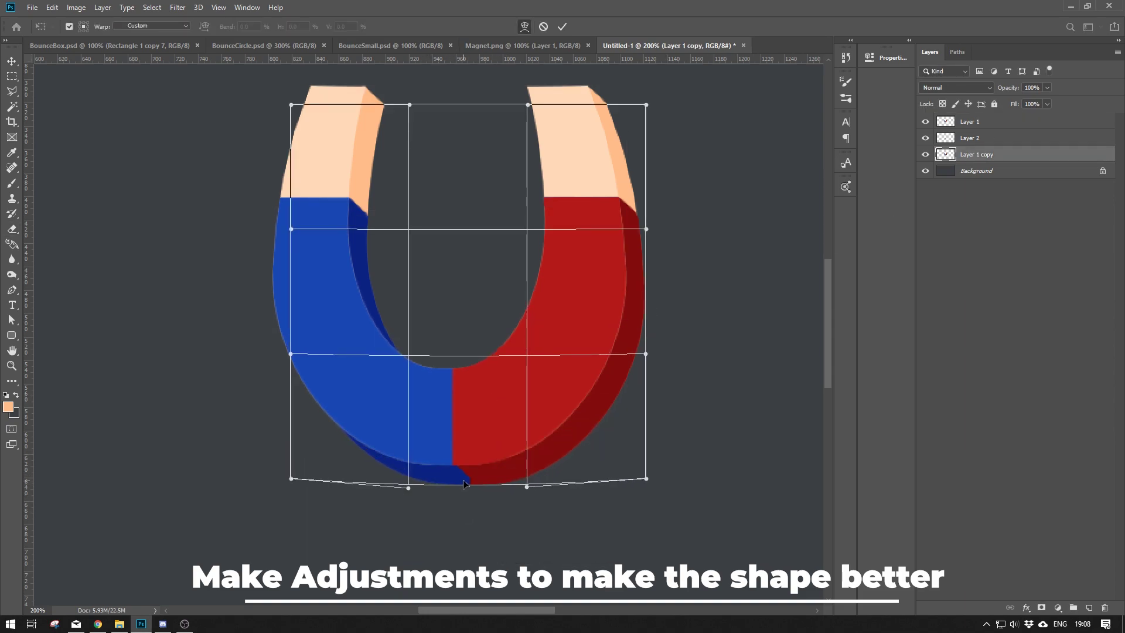
{"action": "key", "text": "Return"}
Step: Repaint the bottom diagonal seam in dark red on Layer 2 within Layer 1 copy's outline and deselect
{"action": "left_click", "coordinate": [970, 138]}
{"action": "key", "text": "b"}
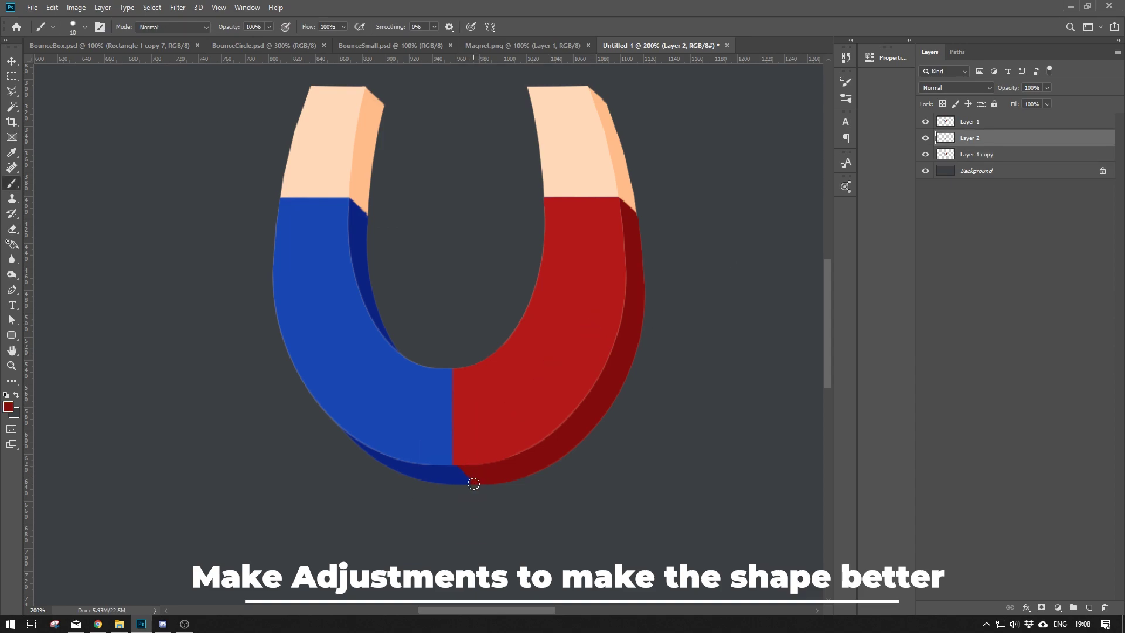
{"action": "left_click", "coordinate": [945, 154], "text": "ctrl"}
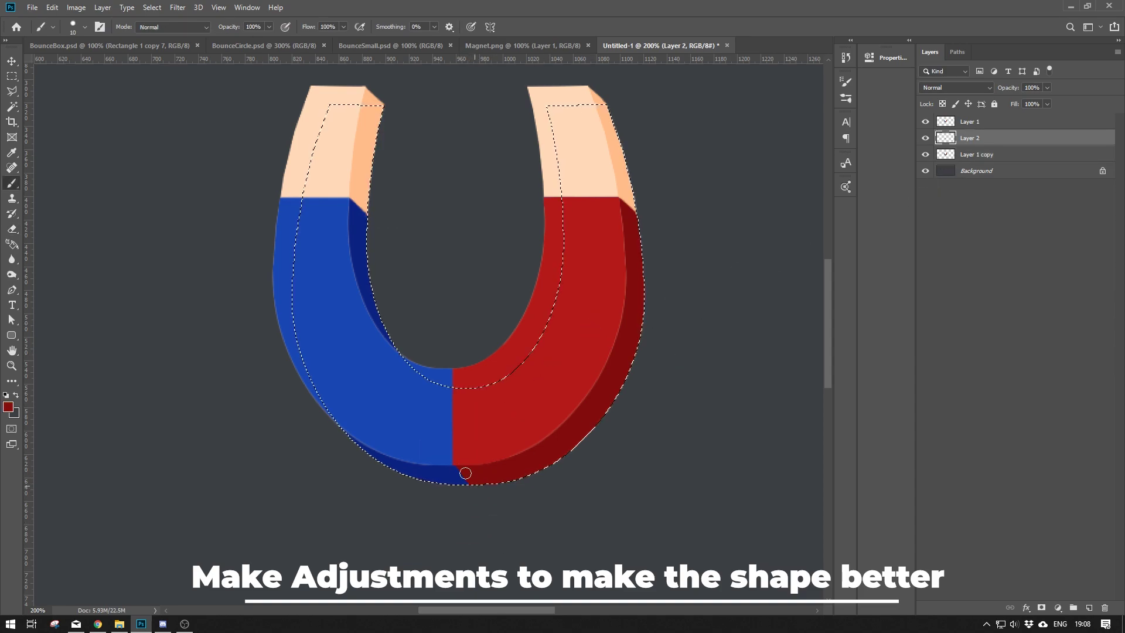
{"action": "left_click_drag", "start_coordinate": [465, 473], "coordinate": [460, 467]}
{"action": "key", "text": "m"}
{"action": "left_click", "coordinate": [644, 410]}
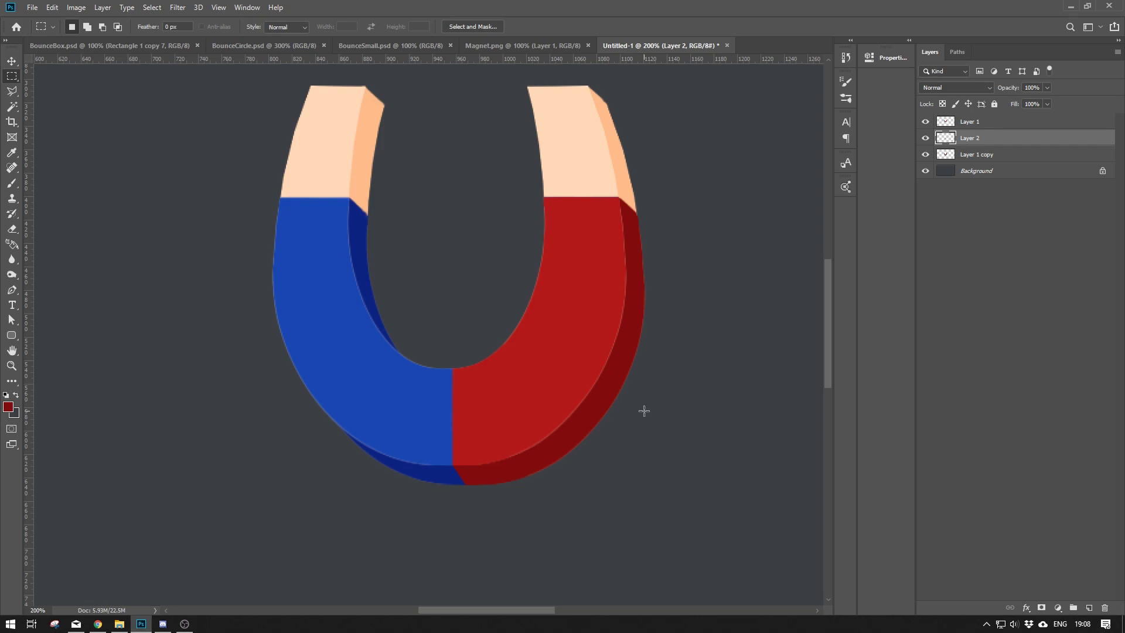
{"action": "key", "text": "ctrl+z"}
{"action": "key", "text": "b"}
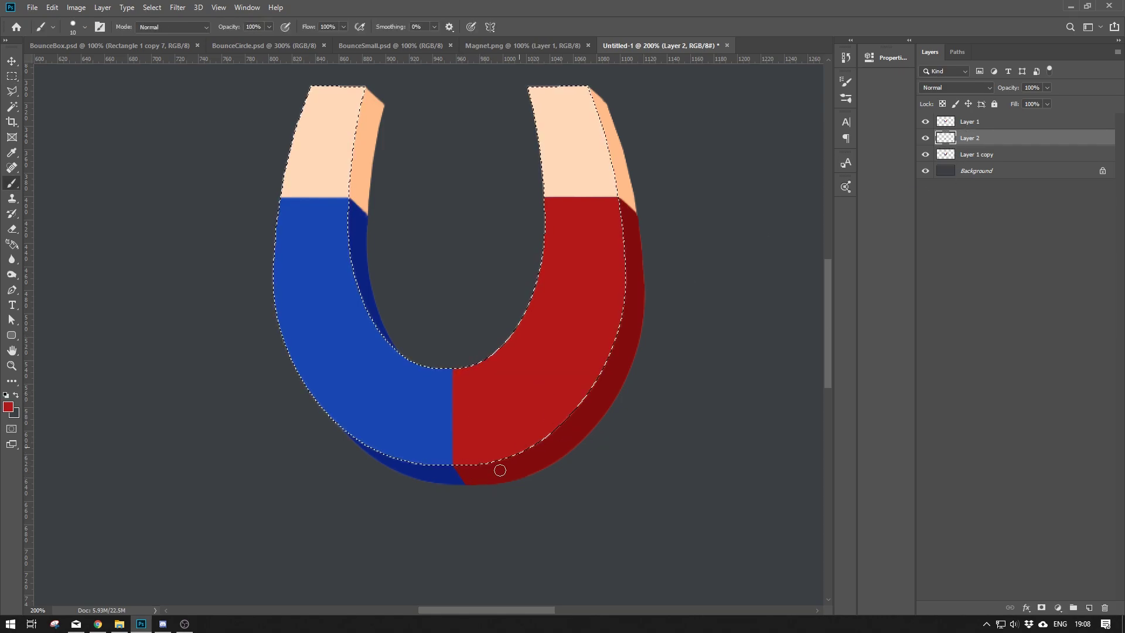
{"action": "key", "text": "m"}
{"action": "key", "text": "ctrl+d"}
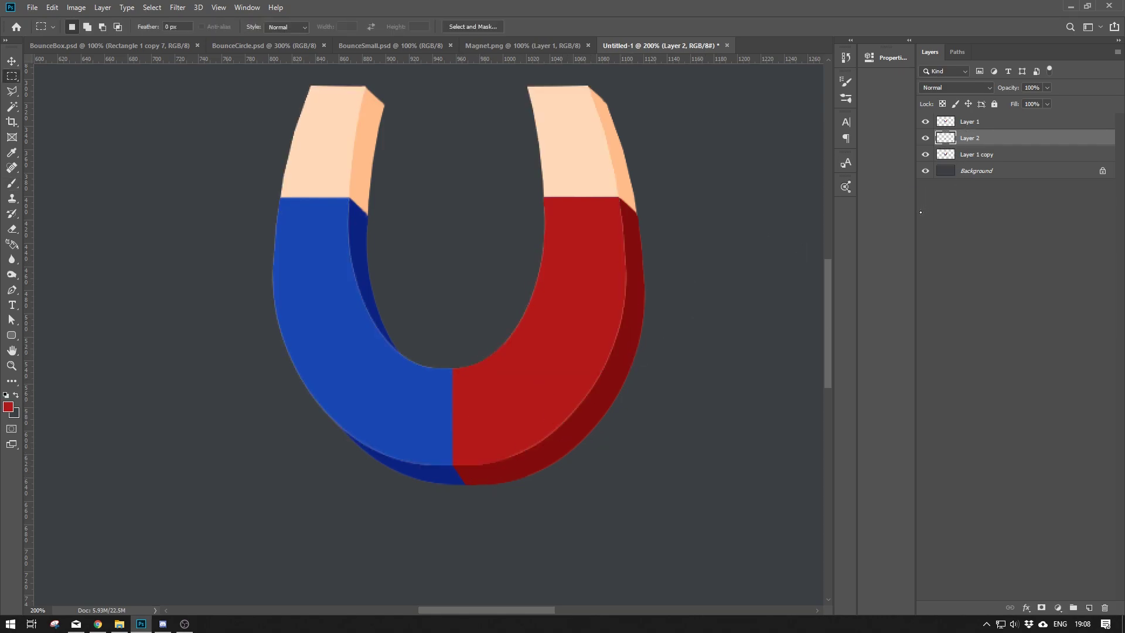
Step: Select all three magnet layers together and move the magnet slightly down and to the right
{"action": "scroll", "coordinate": [711, 151], "scroll_direction": "down", "scroll_amount": 3}
{"action": "scroll", "coordinate": [599, 317], "scroll_direction": "up", "scroll_amount": 1}
{"action": "key", "text": "v"}
{"action": "left_click_drag", "start_coordinate": [338, 214], "coordinate": [481, 351]}
{"action": "left_click_drag", "start_coordinate": [474, 308], "coordinate": [484, 321]}
{"action": "key", "text": "ctrl+plus"}
{"action": "key", "text": "ctrl+plus"}
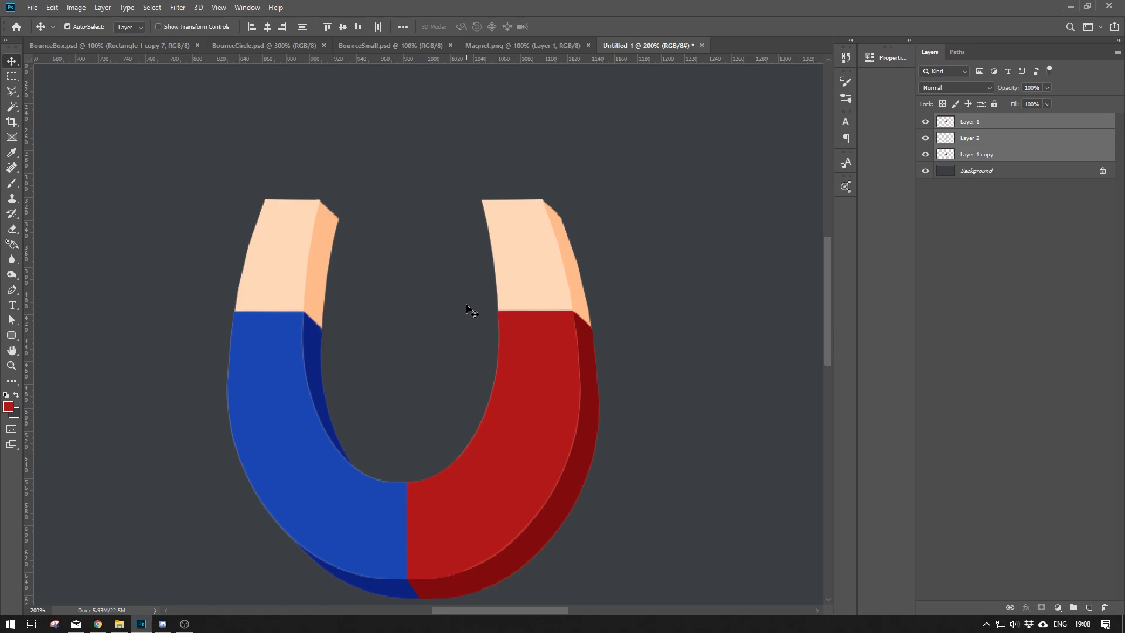
Step: Load Layer 1's outline as a selection and set the foreground color to a very pale, near-white blue
{"action": "left_click", "coordinate": [958, 123]}
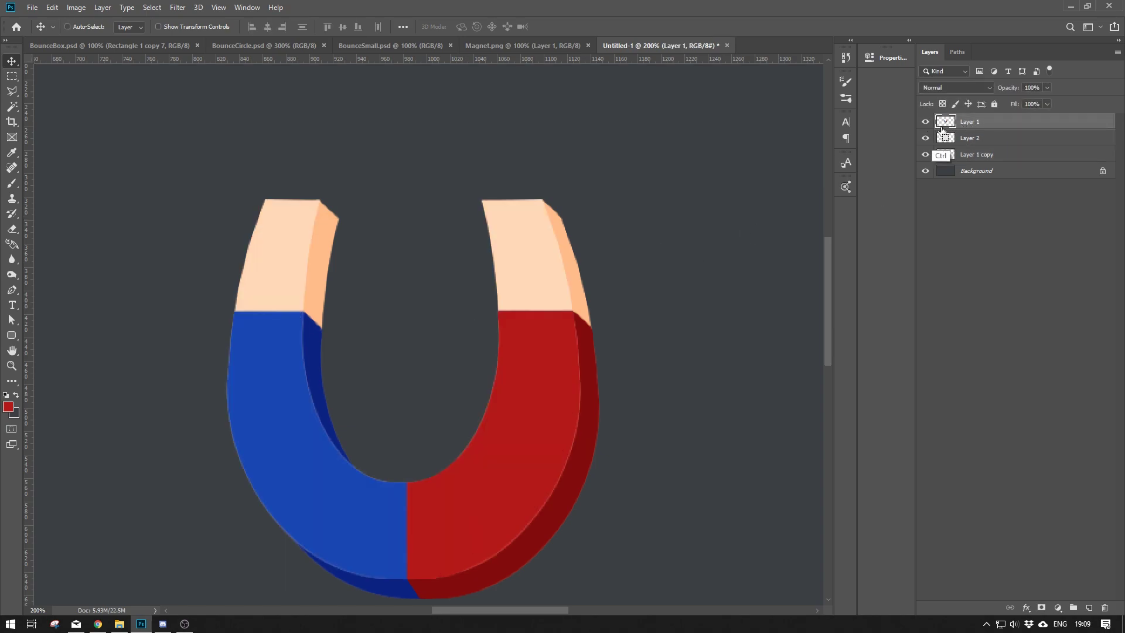
{"action": "left_click", "coordinate": [941, 131], "text": "ctrl"}
{"action": "left_click", "coordinate": [8, 406]}
{"action": "type", "text": "ffffff"}
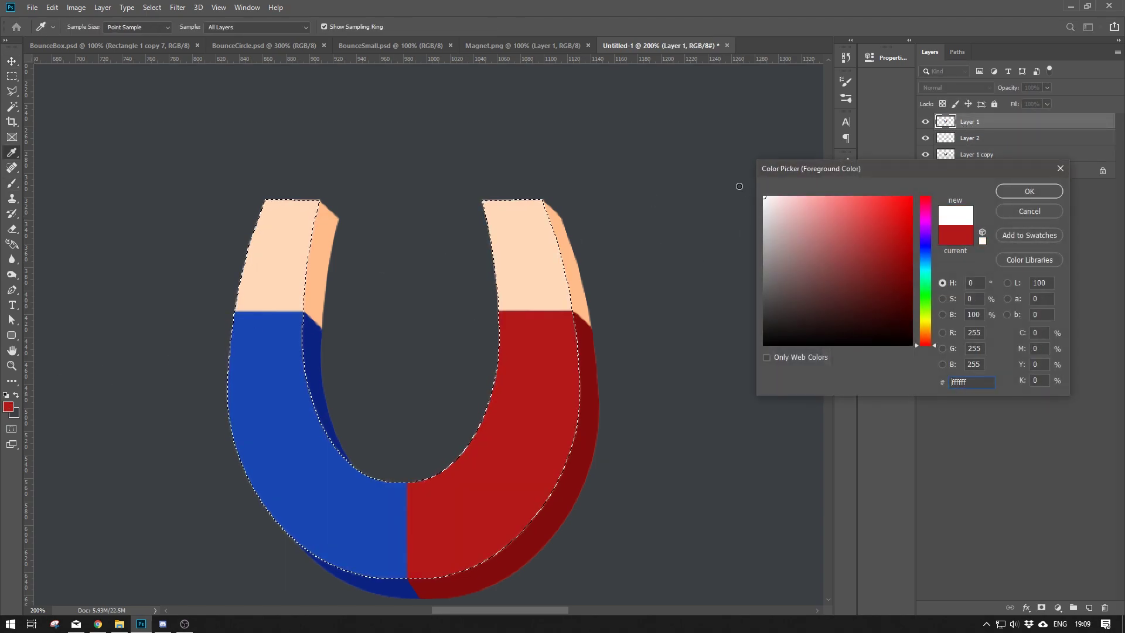
{"action": "left_click", "coordinate": [773, 212]}
{"action": "left_click", "coordinate": [924, 264]}
{"action": "left_click", "coordinate": [778, 198]}
{"action": "key", "text": "Return"}
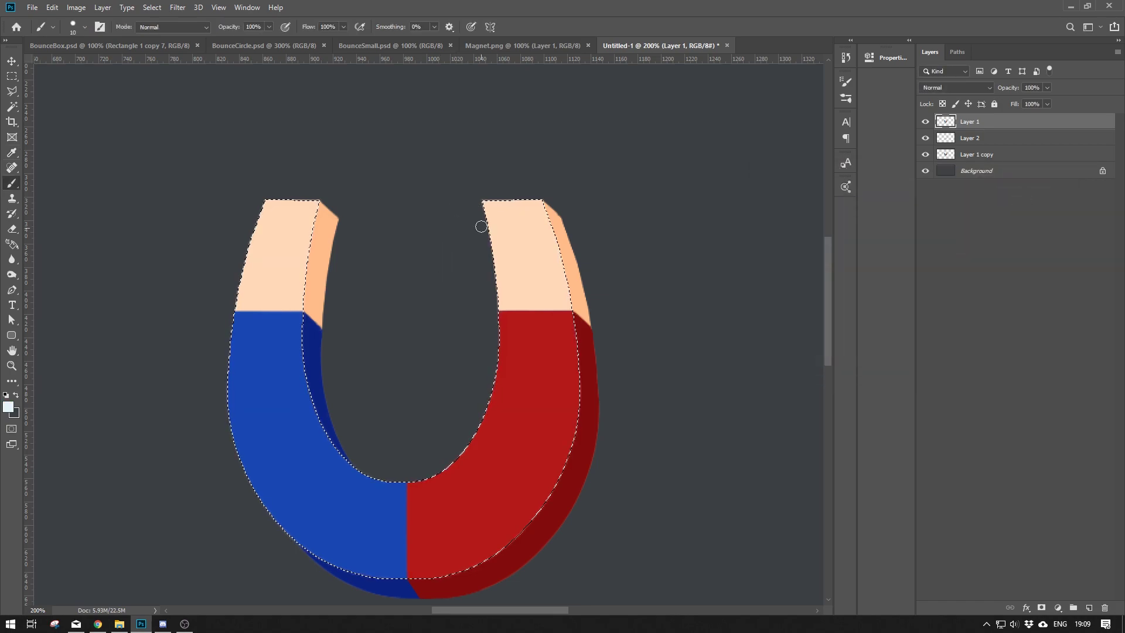
Step: Paint both front tips of the magnet in the near-white blue within Layer 1's outline and deselect
{"action": "key", "text": "bracketright"}
{"action": "key", "text": "bracketright"}
{"action": "key", "text": "bracketright"}
{"action": "mouse_move", "coordinate": [250, 225]}
{"action": "left_mouse_down"}
{"action": "mouse_move", "coordinate": [313, 173]}
{"action": "mouse_move", "coordinate": [291, 239]}
{"action": "mouse_move", "coordinate": [344, 269]}
{"action": "mouse_move", "coordinate": [310, 283]}
{"action": "mouse_move", "coordinate": [508, 217]}
{"action": "mouse_move", "coordinate": [508, 231]}
{"action": "mouse_move", "coordinate": [605, 258]}
{"action": "mouse_move", "coordinate": [462, 301]}
{"action": "mouse_move", "coordinate": [604, 309]}
{"action": "left_mouse_up"}
{"action": "key", "text": "ctrl+z"}
{"action": "mouse_move", "coordinate": [504, 205]}
{"action": "left_mouse_down"}
{"action": "mouse_move", "coordinate": [635, 234]}
{"action": "mouse_move", "coordinate": [573, 283]}
{"action": "mouse_move", "coordinate": [346, 299]}
{"action": "mouse_move", "coordinate": [510, 301]}
{"action": "mouse_move", "coordinate": [405, 307]}
{"action": "left_mouse_up"}
{"action": "scroll", "coordinate": [573, 283], "scroll_direction": "up", "scroll_amount": 2}
{"action": "key", "text": "bracketleft"}
{"action": "key", "text": "bracketleft"}
{"action": "key", "text": "bracketleft"}
{"action": "key", "text": "bracketleft"}
{"action": "key", "text": "bracketleft"}
{"action": "key", "text": "bracketleft"}
{"action": "key", "text": "bracketleft"}
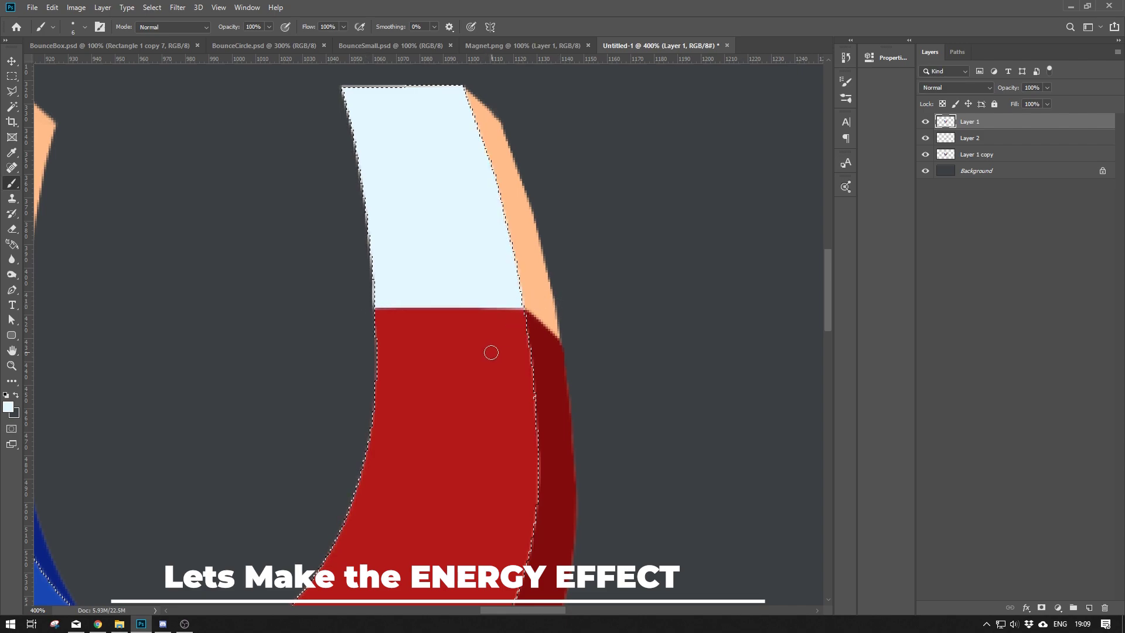
{"action": "key", "text": "ctrl+minus"}
{"action": "key", "text": "ctrl+minus"}
{"action": "key", "text": "ctrl+minus"}
{"action": "key", "text": "m"}
{"action": "left_click", "coordinate": [540, 281]}
Step: Add a new layer directly below Layer 1 and set the foreground color to light blue 96dcf6 for a 2 px brush
{"action": "key", "text": "ctrl+plus"}
{"action": "left_click_drag", "start_coordinate": [418, 252], "coordinate": [488, 307]}
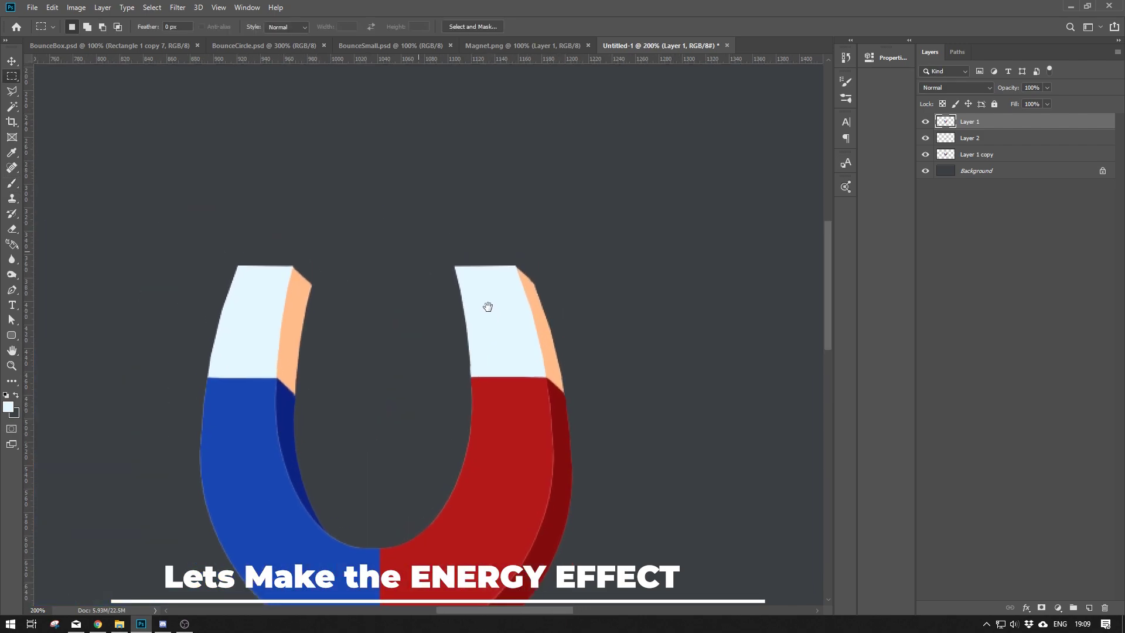
{"action": "left_click", "coordinate": [1089, 608]}
{"action": "left_click_drag", "start_coordinate": [984, 125], "coordinate": [986, 152]}
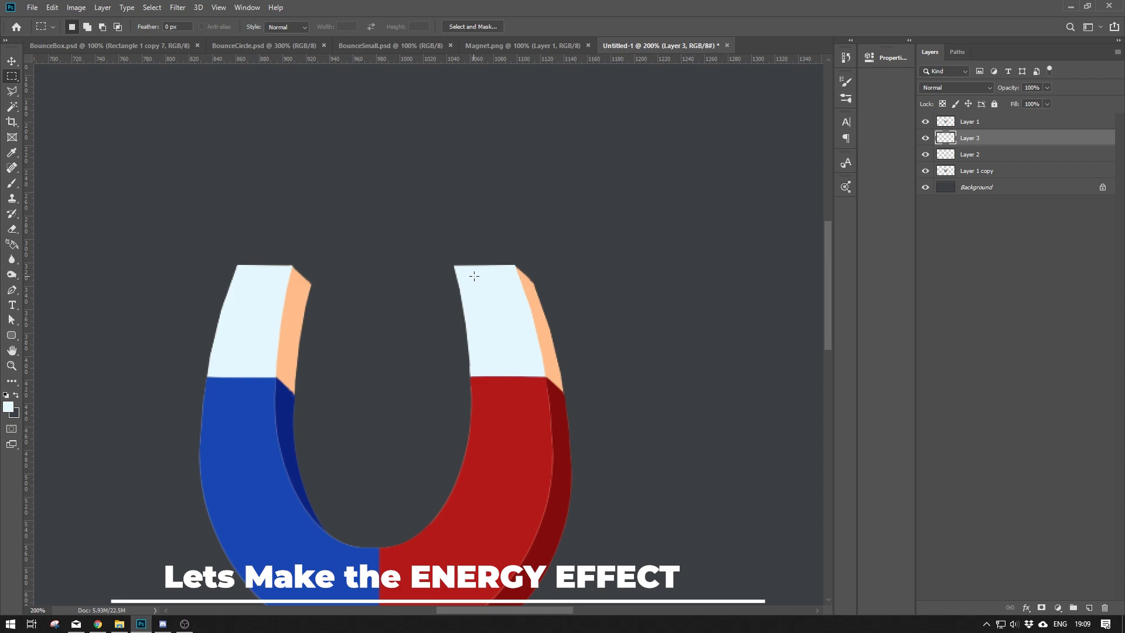
{"action": "key", "text": "b"}
{"action": "right_click", "coordinate": [507, 278]}
{"action": "key", "text": "i"}
{"action": "left_click", "coordinate": [8, 406]}
{"action": "left_click", "coordinate": [889, 243]}
{"action": "mouse_move", "coordinate": [890, 242]}
{"action": "left_mouse_down"}
{"action": "mouse_move", "coordinate": [897, 221]}
{"action": "mouse_move", "coordinate": [808, 206]}
{"action": "mouse_move", "coordinate": [821, 201]}
{"action": "left_mouse_up"}
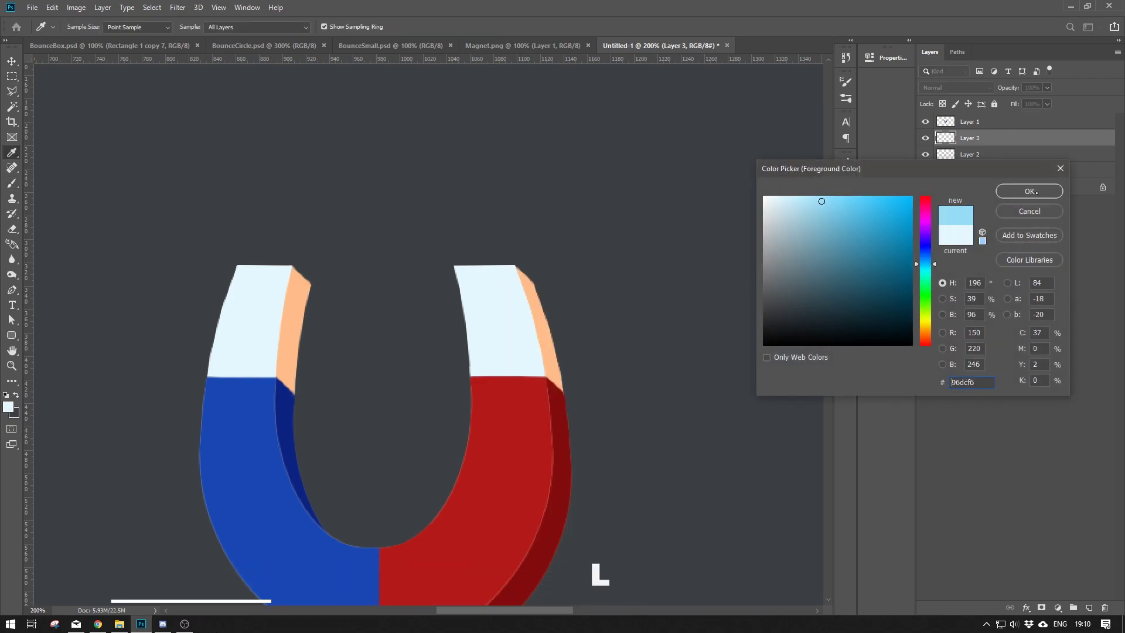
{"action": "key", "text": "Return"}
{"action": "key", "text": "b"}
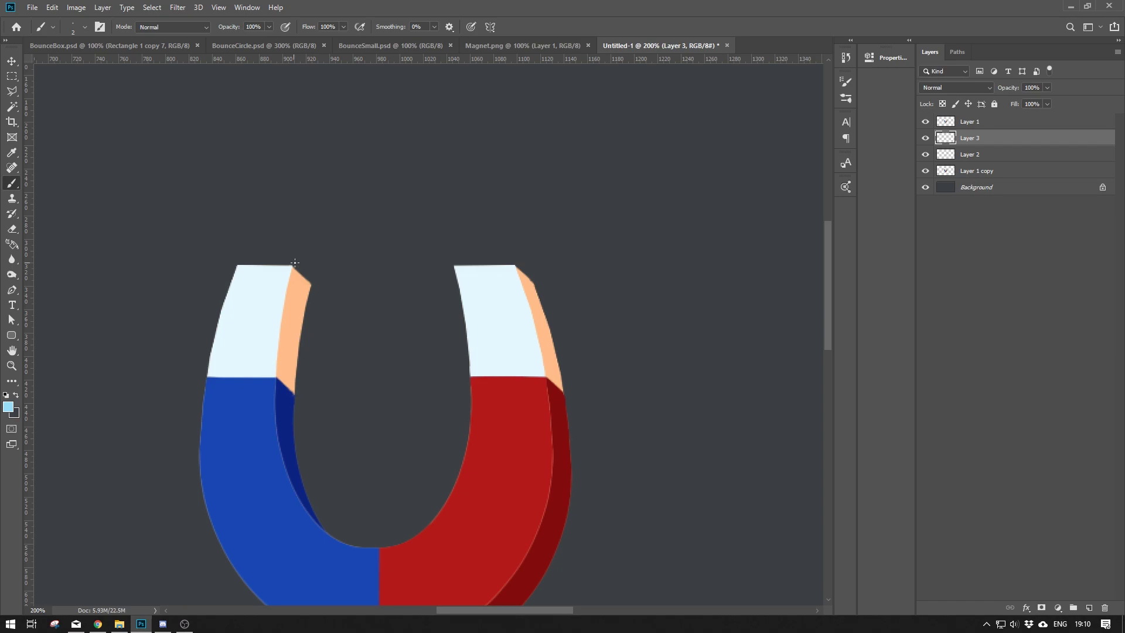
Step: Draw a thin jagged lightning line between the two tips on Layer 3 and merge it with a duplicate of its layer
{"action": "left_click_drag", "start_coordinate": [295, 264], "coordinate": [389, 258]}
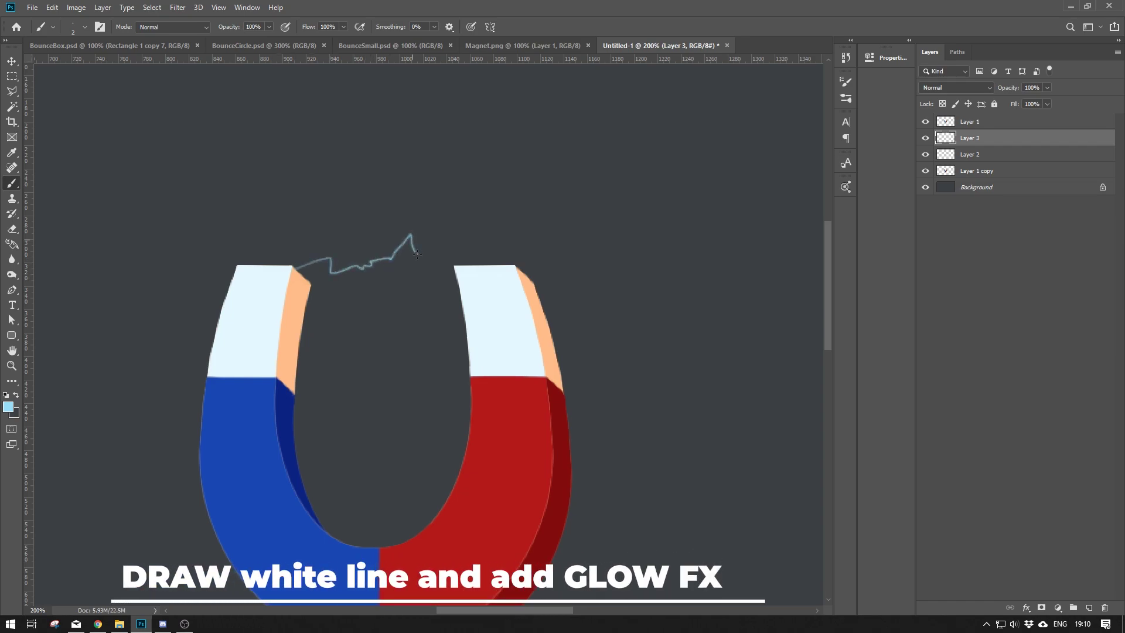
{"action": "key", "text": "ctrl+plus"}
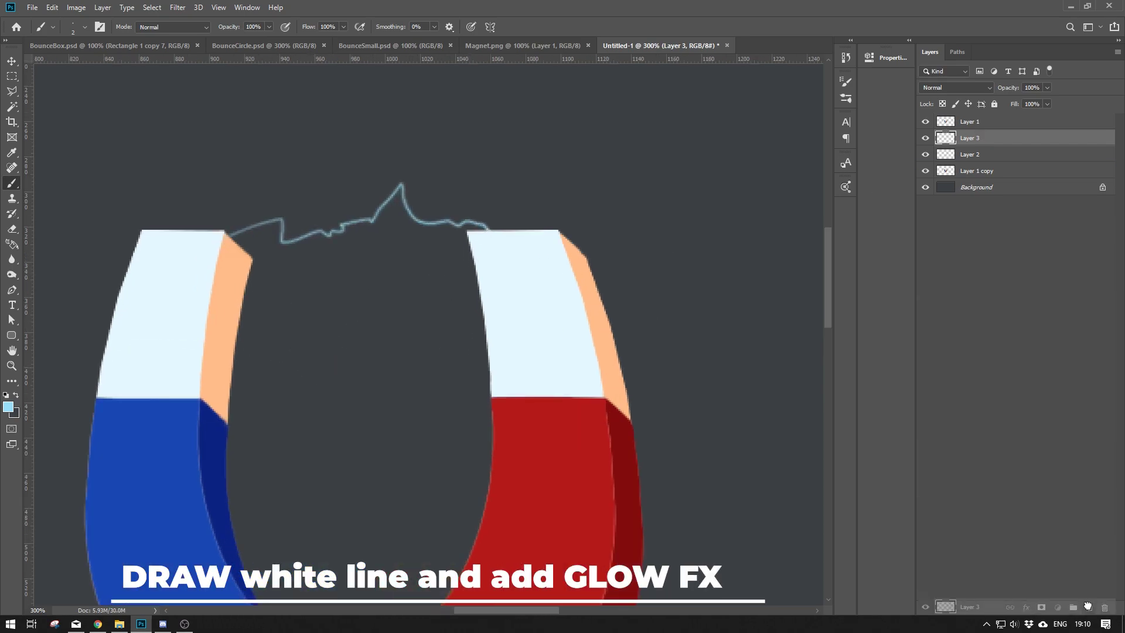
{"action": "key", "text": "ctrl+j"}
{"action": "key", "text": "ctrl+plus"}
{"action": "left_click", "coordinate": [981, 156], "text": "ctrl"}
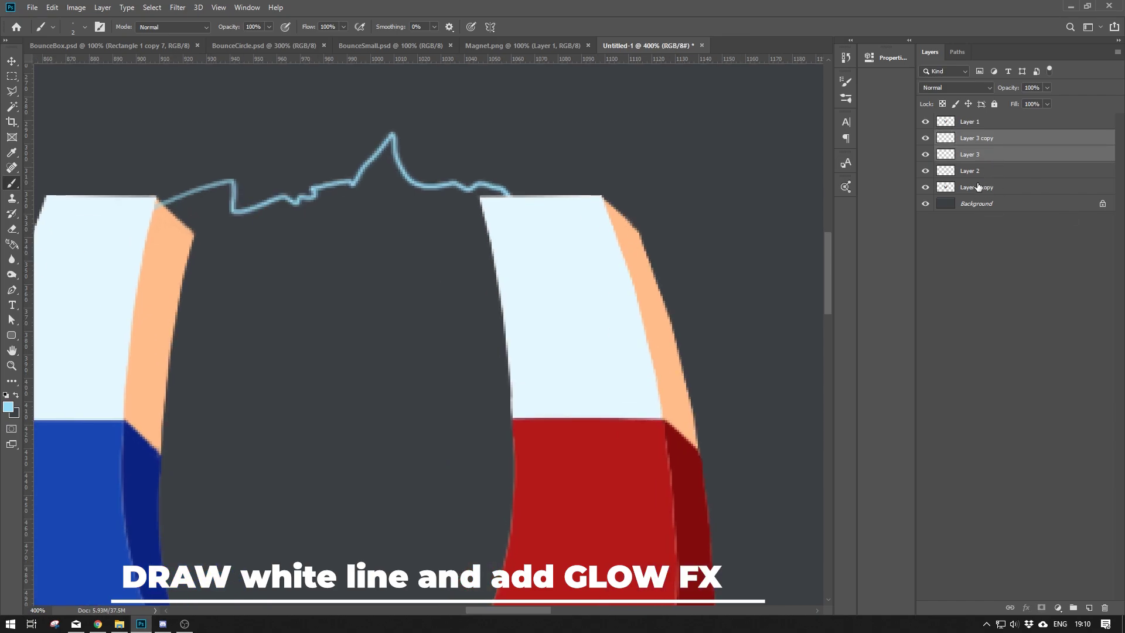
{"action": "key", "text": "ctrl+e"}
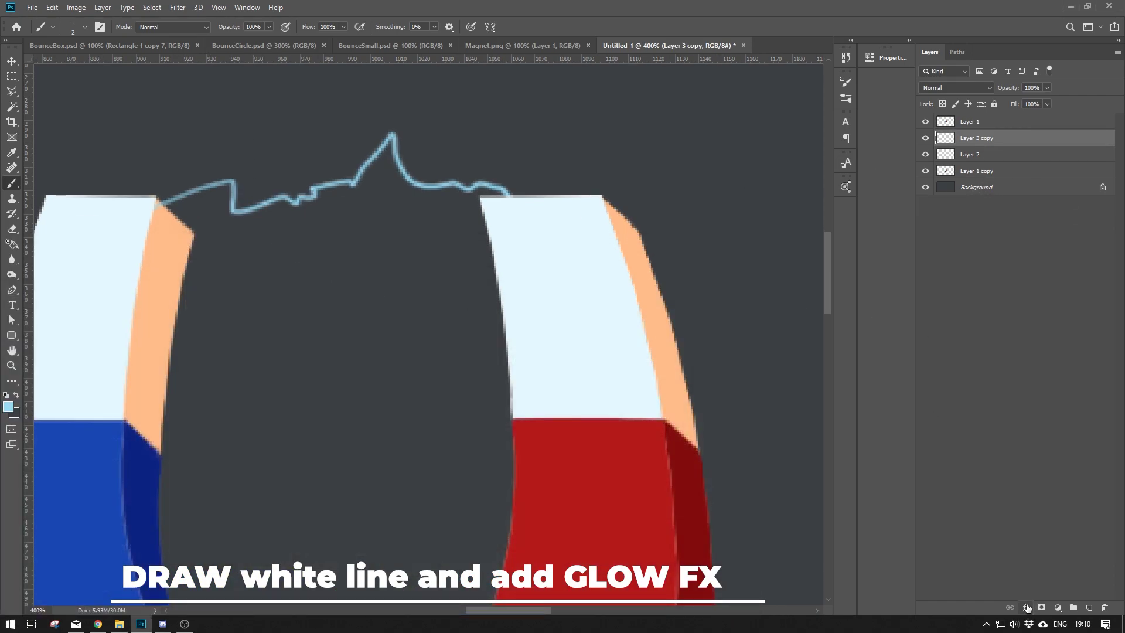
Step: Add a saturated blue Outer Glow to the lightning layer with 8% spread and 8 px size
{"action": "left_click", "coordinate": [1026, 607]}
{"action": "left_click", "coordinate": [1049, 575]}
{"action": "left_click", "coordinate": [826, 269]}
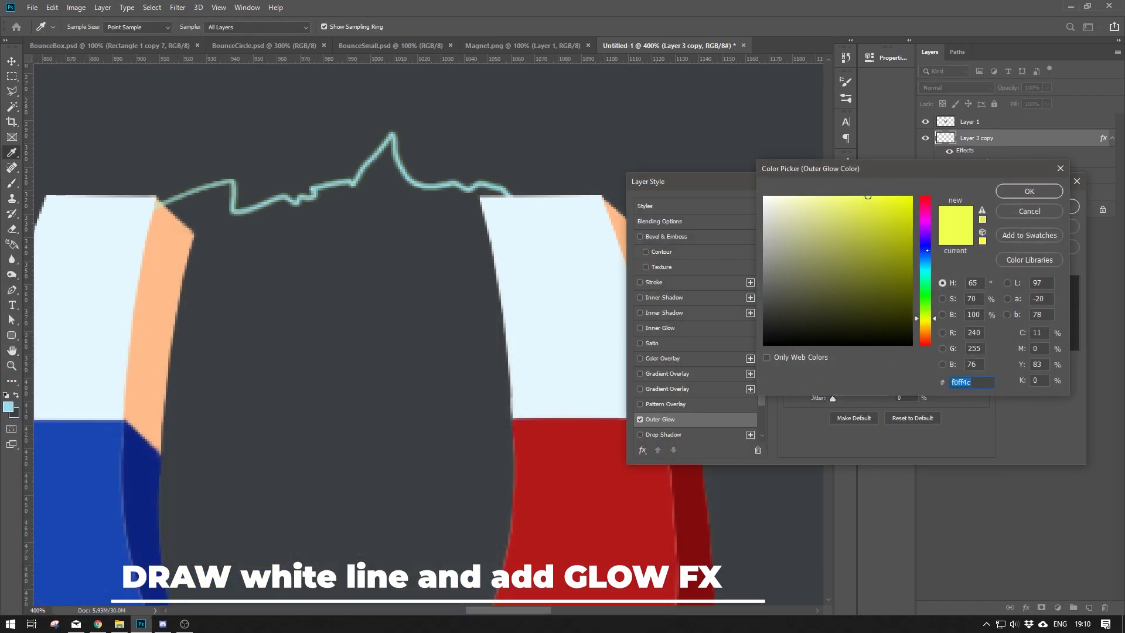
{"action": "left_click", "coordinate": [925, 264]}
{"action": "left_click", "coordinate": [911, 196]}
{"action": "left_click", "coordinate": [1030, 191]}
{"action": "mouse_move", "coordinate": [832, 317]}
{"action": "left_mouse_down"}
{"action": "mouse_move", "coordinate": [850, 317]}
{"action": "mouse_move", "coordinate": [838, 316]}
{"action": "left_mouse_up"}
{"action": "left_click_drag", "start_coordinate": [833, 330], "coordinate": [839, 330]}
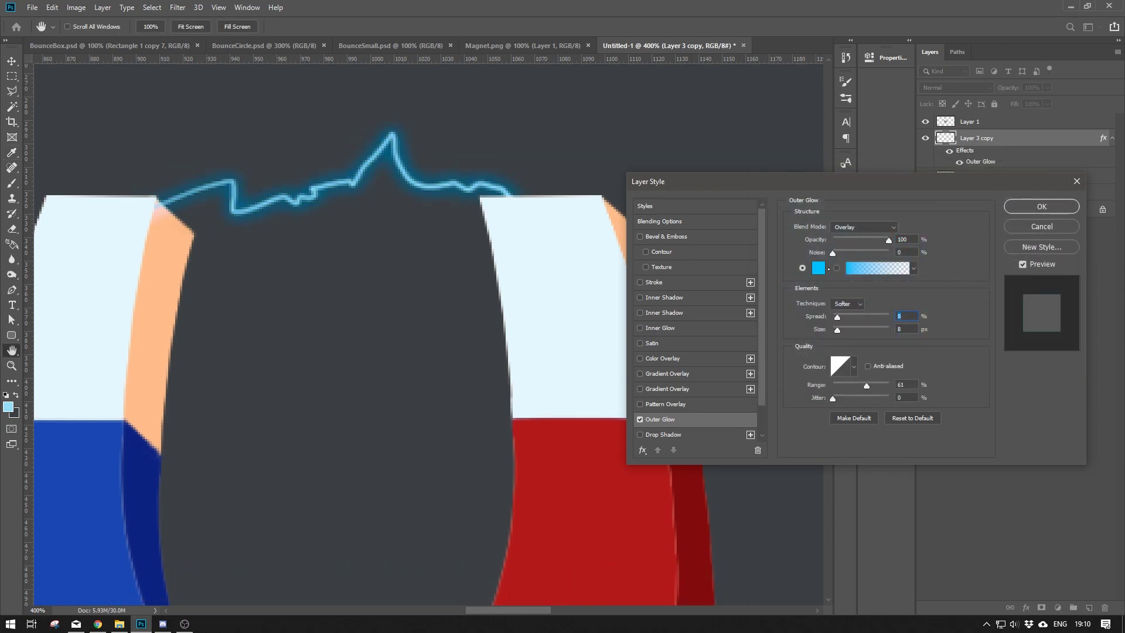
Step: Change the lightning's outer glow color to a slightly lighter blue and apply the layer style
{"action": "left_click", "coordinate": [818, 268]}
{"action": "left_click_drag", "start_coordinate": [926, 265], "coordinate": [926, 263]}
{"action": "left_click", "coordinate": [884, 198]}
{"action": "left_click", "coordinate": [1029, 191]}
{"action": "left_click", "coordinate": [1042, 206]}
Step: Turn off the pixel grid display for close-up work on the lightning line
{"action": "key", "text": "ctrl+plus"}
{"action": "key", "text": "ctrl+plus"}
{"action": "left_click_drag", "start_coordinate": [459, 209], "coordinate": [501, 253]}
{"action": "key", "text": "ctrl+minus"}
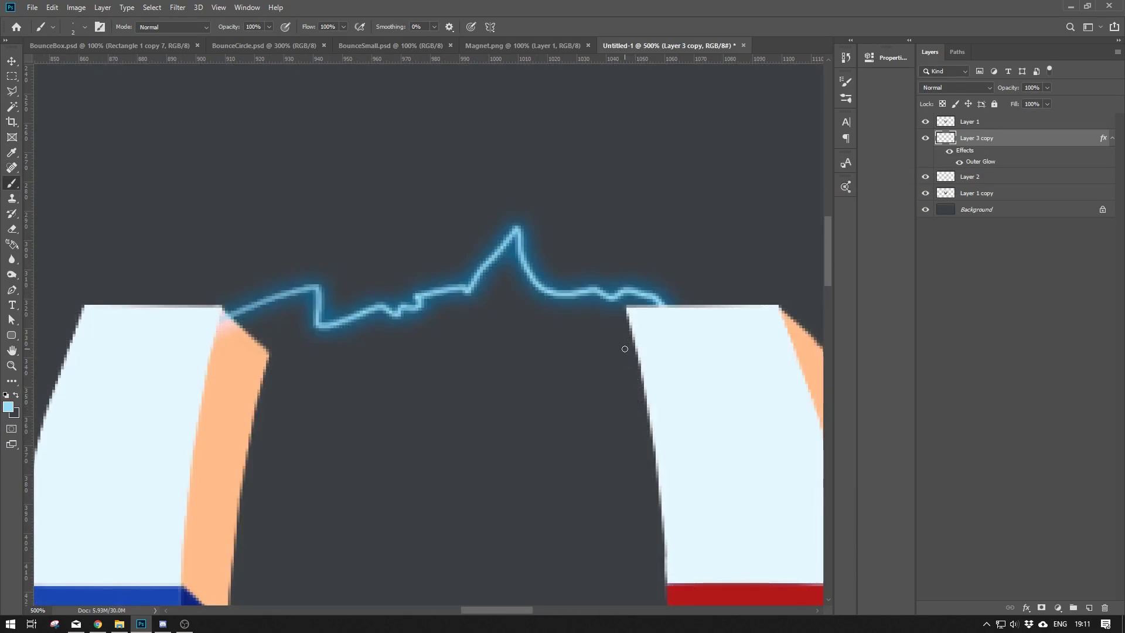
{"action": "left_click", "coordinate": [219, 7]}
{"action": "mouse_move", "coordinate": [280, 217]}
{"action": "left_click", "coordinate": [353, 349]}
Step: Set the foreground color to white and trace over the lightning line from the right tip to the left tip
{"action": "key", "text": "ctrl+plus"}
{"action": "key", "text": "ctrl+plus"}
{"action": "left_click", "coordinate": [8, 406]}
{"action": "left_click", "coordinate": [764, 197]}
{"action": "left_click", "coordinate": [1029, 191]}
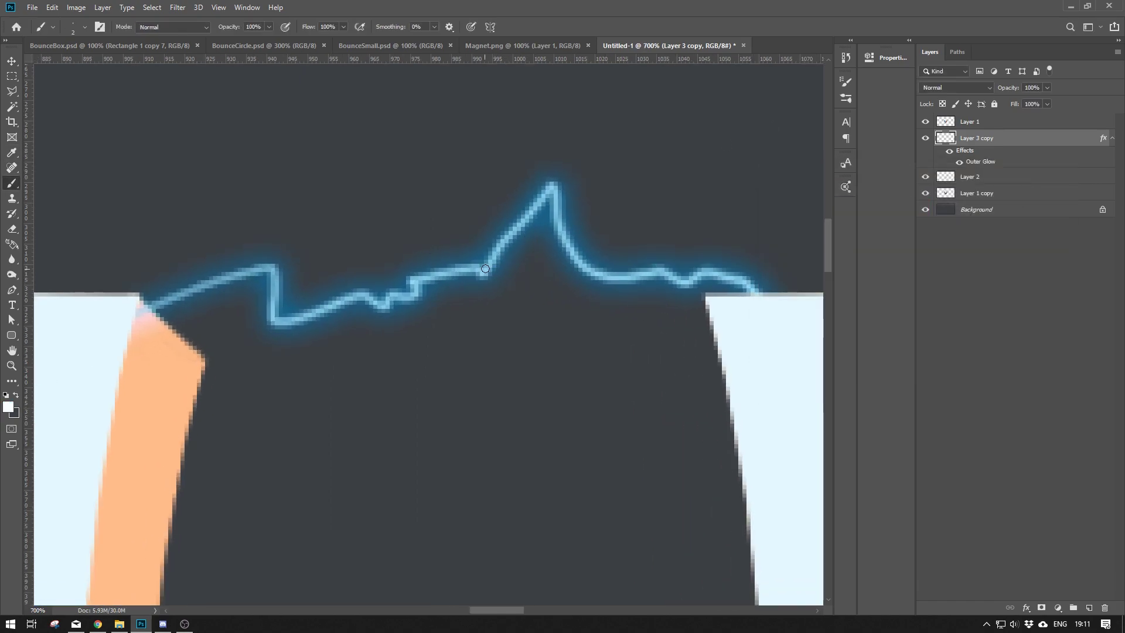
{"action": "mouse_move", "coordinate": [499, 249]}
{"action": "left_mouse_down"}
{"action": "mouse_move", "coordinate": [551, 189]}
{"action": "mouse_move", "coordinate": [582, 269]}
{"action": "mouse_move", "coordinate": [680, 284]}
{"action": "mouse_move", "coordinate": [709, 270]}
{"action": "mouse_move", "coordinate": [756, 290]}
{"action": "left_mouse_up"}
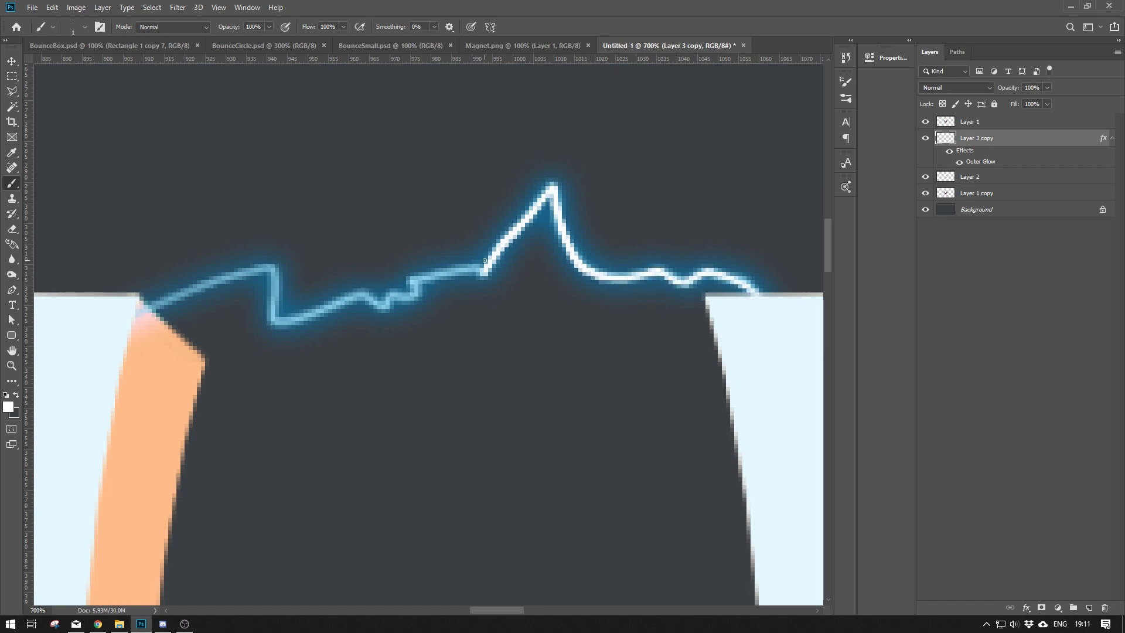
{"action": "mouse_move", "coordinate": [486, 270]}
{"action": "left_mouse_down"}
{"action": "mouse_move", "coordinate": [435, 272]}
{"action": "mouse_move", "coordinate": [386, 306]}
{"action": "mouse_move", "coordinate": [350, 299]}
{"action": "mouse_move", "coordinate": [305, 320]}
{"action": "mouse_move", "coordinate": [273, 311]}
{"action": "mouse_move", "coordinate": [272, 284]}
{"action": "mouse_move", "coordinate": [133, 317]}
{"action": "mouse_move", "coordinate": [275, 267]}
{"action": "left_mouse_up"}
Step: Strengthen the lightning's outer glow by setting its spread to 22% and its size to 18 px
{"action": "key", "text": "ctrl+minus"}
{"action": "key", "text": "ctrl+minus"}
{"action": "key", "text": "ctrl+minus"}
{"action": "key", "text": "ctrl+minus"}
{"action": "key", "text": "ctrl+minus"}
{"action": "key", "text": "ctrl+minus"}
{"action": "key", "text": "ctrl+minus"}
{"action": "key", "text": "ctrl+plus"}
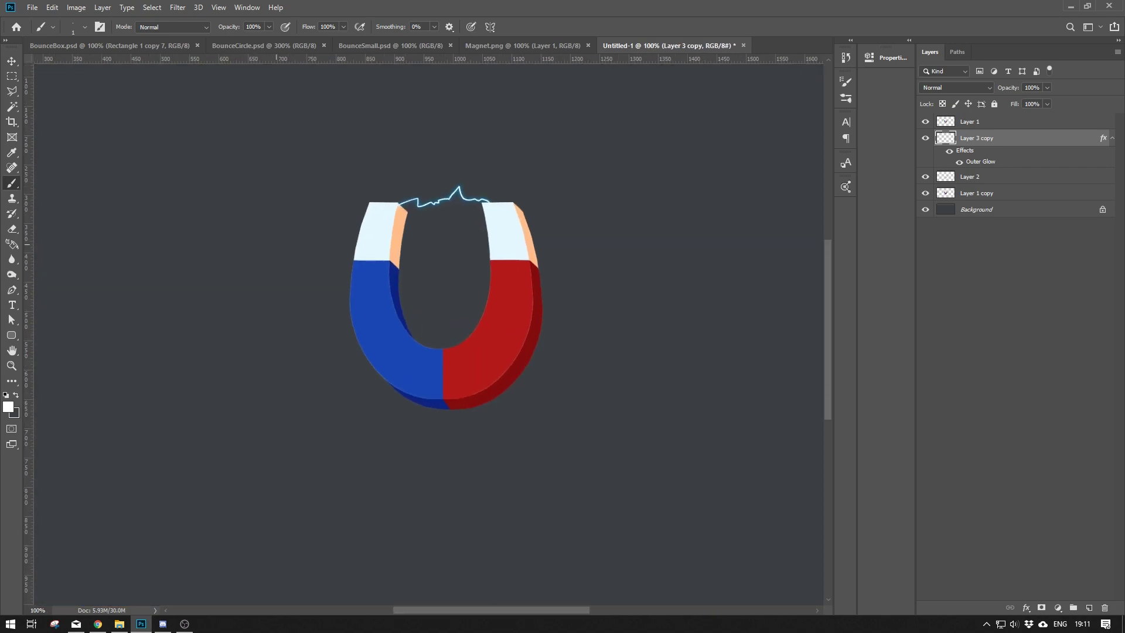
{"action": "key", "text": "ctrl+plus"}
{"action": "double_click", "coordinate": [990, 166]}
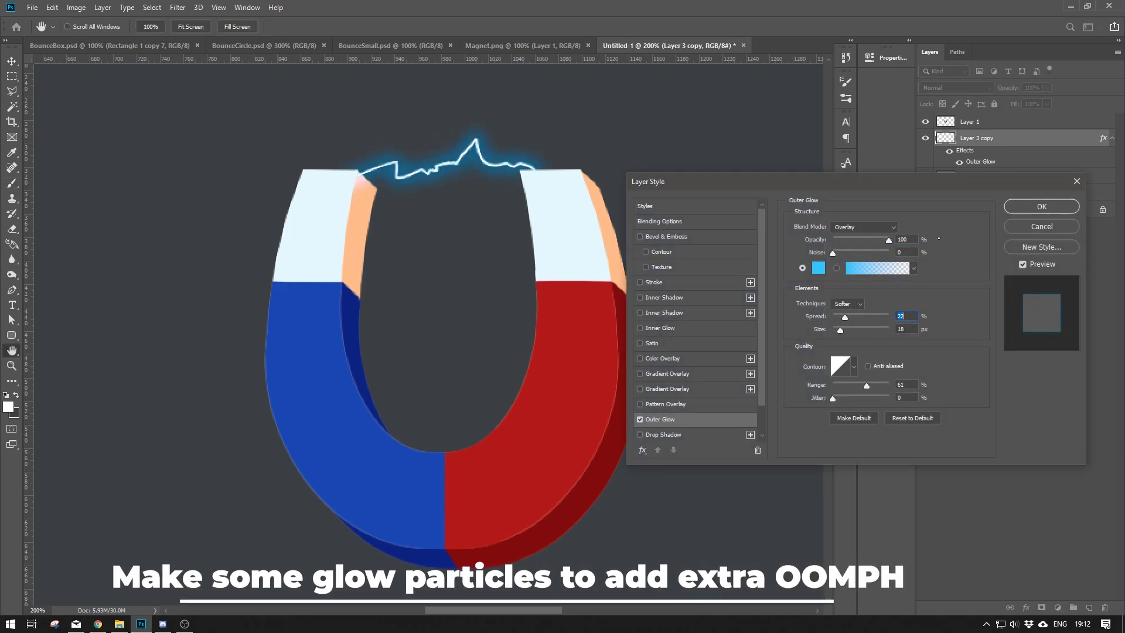
{"action": "left_click", "coordinate": [1041, 207]}
Step: Add a new layer above the lightning layer and prepare a small soft brush in the blue sampled from the glow
{"action": "key", "text": "ctrl+plus"}
{"action": "key", "text": "ctrl+plus"}
{"action": "left_click_drag", "start_coordinate": [555, 336], "coordinate": [580, 586]}
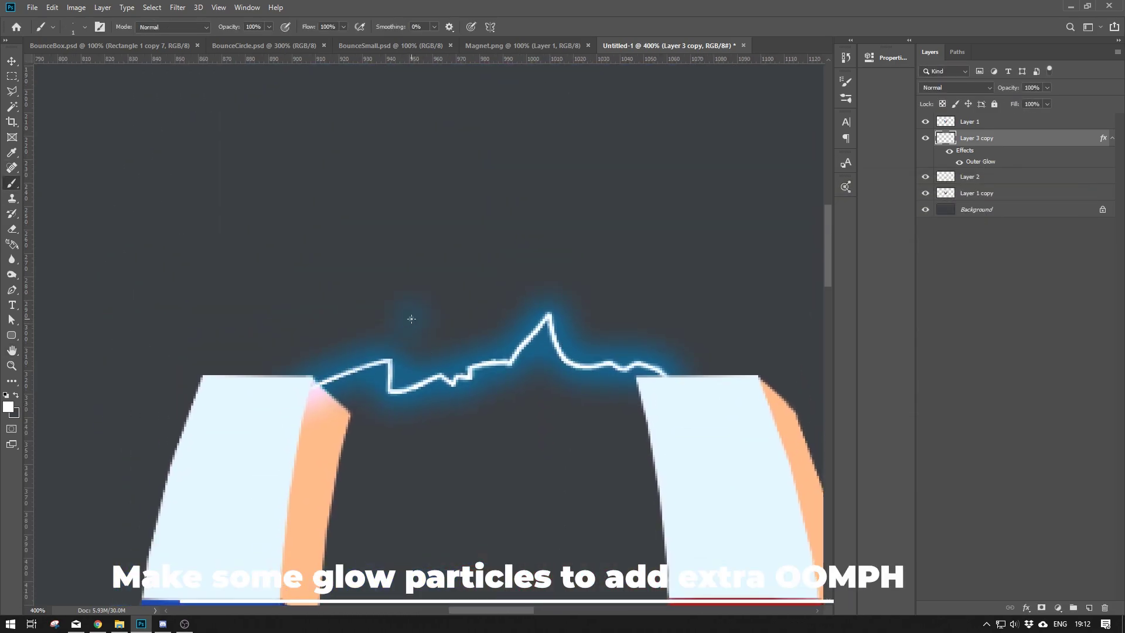
{"action": "key", "text": "ctrl+shift+alt+n"}
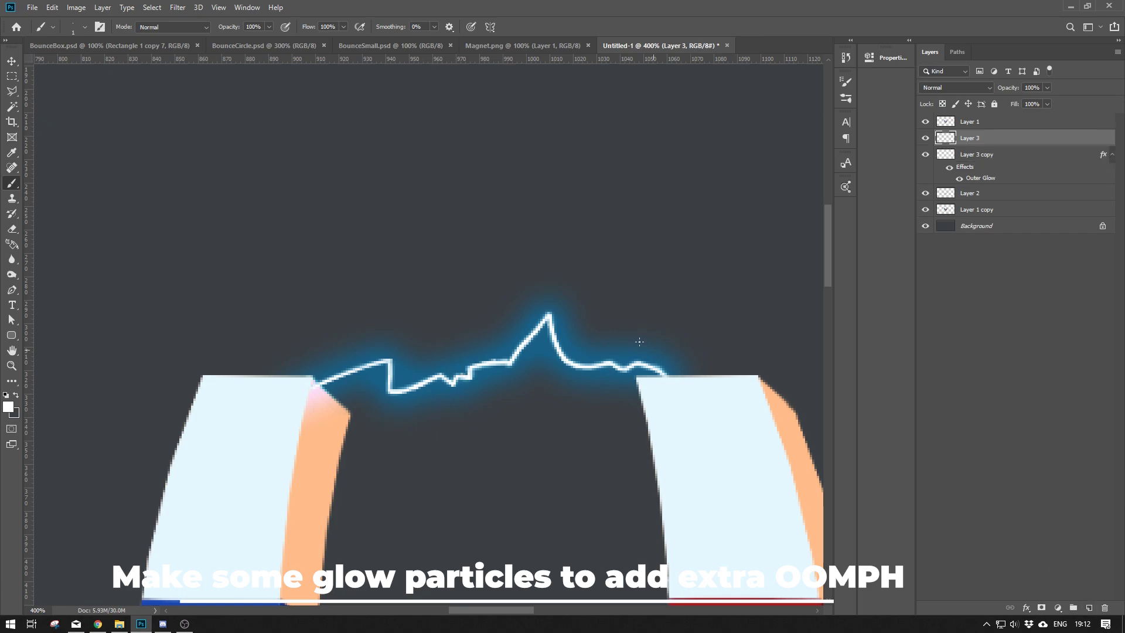
{"action": "left_click", "coordinate": [446, 349], "text": "alt"}
{"action": "right_click", "coordinate": [463, 328]}
{"action": "double_click", "coordinate": [535, 337]}
Step: Scatter small blue glow particles of varying brush sizes around the lightning and beside the magnet's tips on Layer 3
{"action": "left_click", "coordinate": [301, 331]}
{"action": "key", "text": "bracketright"}
{"action": "key", "text": "bracketright"}
{"action": "key", "text": "bracketright"}
{"action": "left_click", "coordinate": [687, 325]}
{"action": "key", "text": "bracketleft"}
{"action": "key", "text": "bracketleft"}
{"action": "key", "text": "bracketleft"}
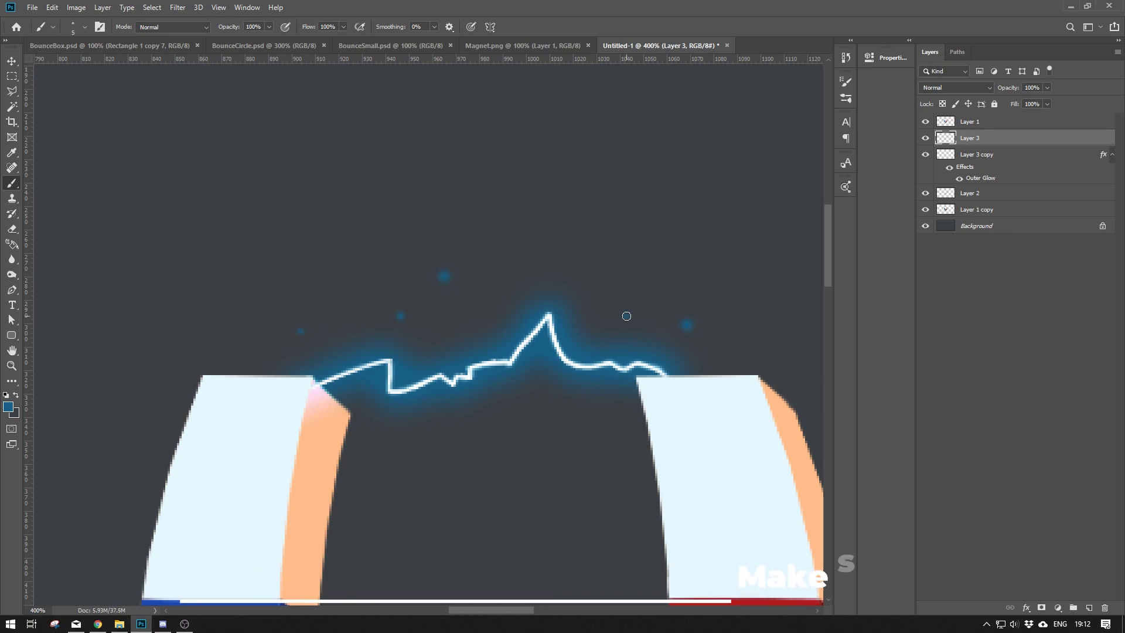
{"action": "left_click", "coordinate": [627, 315]}
{"action": "key", "text": "bracketright"}
{"action": "key", "text": "bracketright"}
{"action": "key", "text": "bracketright"}
{"action": "key", "text": "bracketright"}
{"action": "left_click", "coordinate": [610, 255]}
{"action": "key", "text": "ctrl+minus"}
{"action": "left_click_drag", "start_coordinate": [210, 361], "coordinate": [232, 240]}
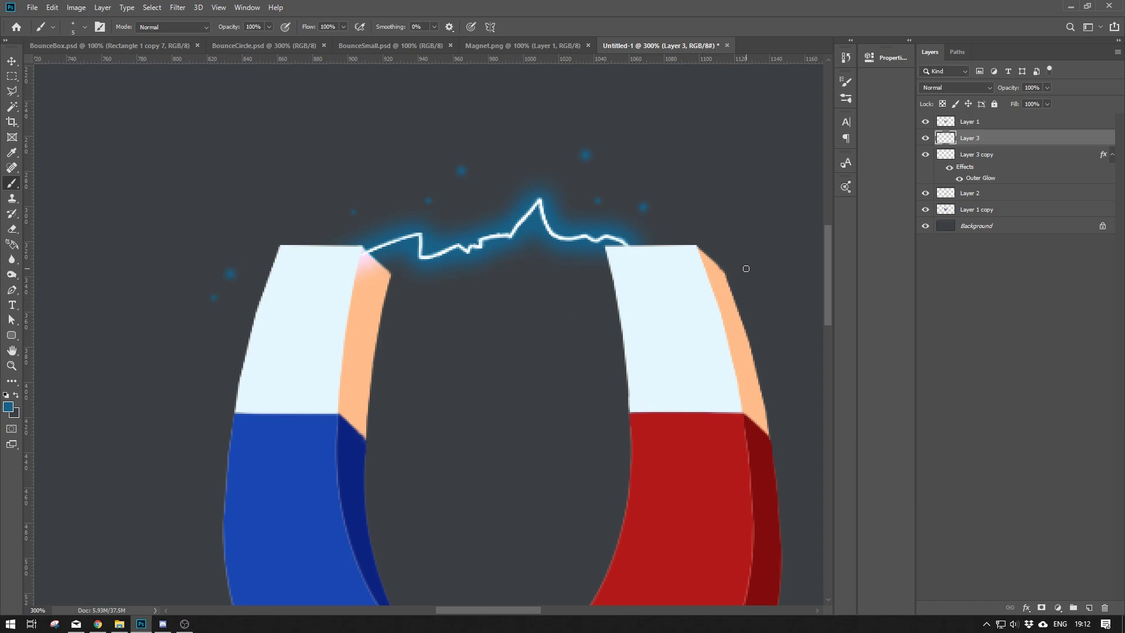
Step: Sample the pale blue of the left tip and dab bright centers onto the glow particles with a small brush
{"action": "left_click", "coordinate": [291, 320], "text": "alt"}
{"action": "key", "text": "ctrl+minus"}
{"action": "key", "text": "ctrl+minus"}
{"action": "key", "text": "ctrl+minus"}
{"action": "key", "text": "ctrl+minus"}
{"action": "key", "text": "ctrl+plus"}
{"action": "key", "text": "ctrl+plus"}
{"action": "mouse_move", "coordinate": [458, 256]}
{"action": "left_mouse_down"}
{"action": "mouse_move", "coordinate": [402, 307]}
{"action": "mouse_move", "coordinate": [434, 285]}
{"action": "left_mouse_up"}
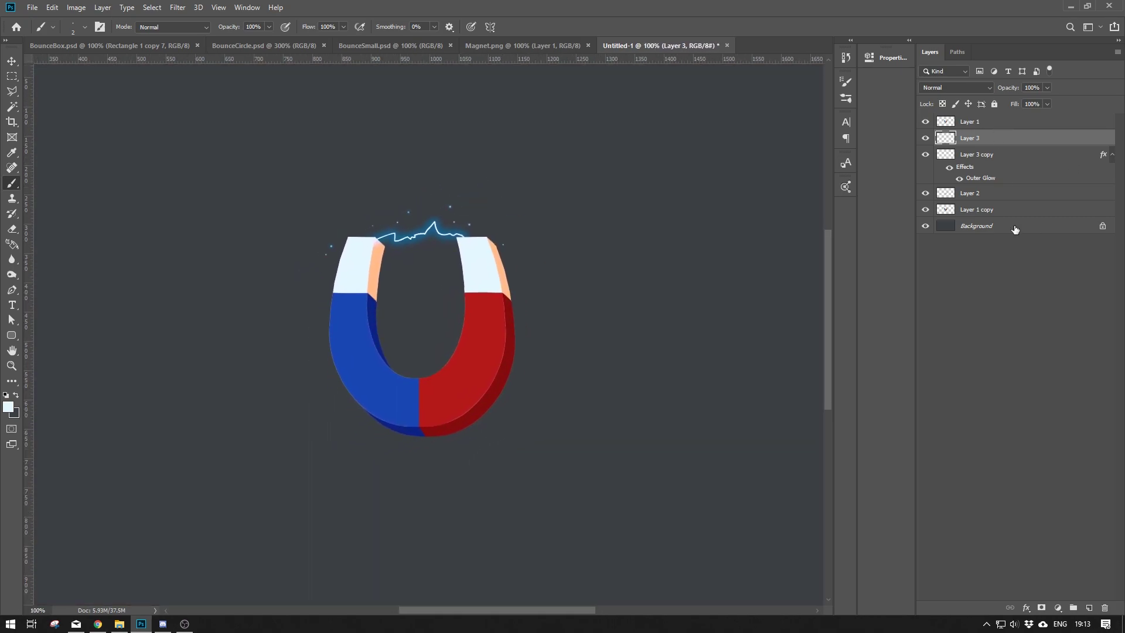
Step: Add a new layer and place it between the lightning layer and Layer 2
{"action": "left_click", "coordinate": [1089, 608]}
{"action": "left_click", "coordinate": [924, 159]}
{"action": "left_click_drag", "start_coordinate": [962, 140], "coordinate": [979, 196]}
Step: Toggle the visibility of Layer 1 copy, Layer 2 and Layer 1 to examine which magnet parts each one holds
{"action": "left_click", "coordinate": [924, 171]}
{"action": "left_click", "coordinate": [924, 171]}
{"action": "left_click", "coordinate": [925, 226]}
{"action": "left_click", "coordinate": [925, 227]}
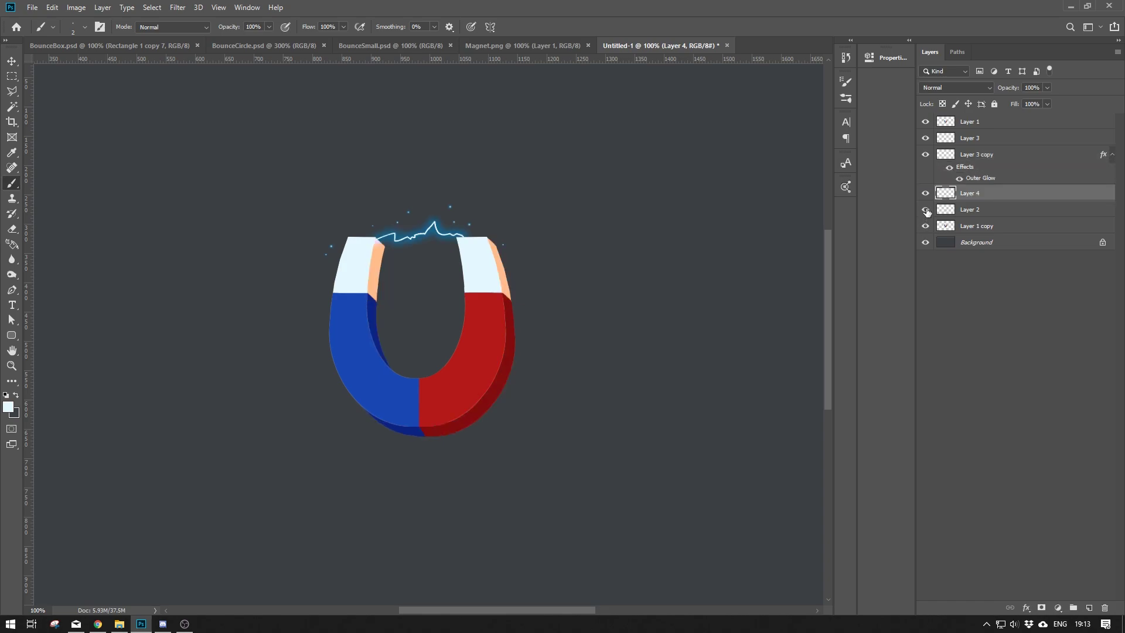
{"action": "left_click", "coordinate": [925, 226]}
{"action": "left_click", "coordinate": [925, 226]}
{"action": "left_click", "coordinate": [925, 210]}
{"action": "left_click", "coordinate": [925, 210]}
{"action": "left_click", "coordinate": [926, 123]}
{"action": "left_click", "coordinate": [925, 124]}
Step: Move Layer 4 to the top of the layer stack and load Layer 1's outline as a selection
{"action": "left_click_drag", "start_coordinate": [973, 197], "coordinate": [969, 117]}
{"action": "left_click", "coordinate": [945, 139], "text": "ctrl"}
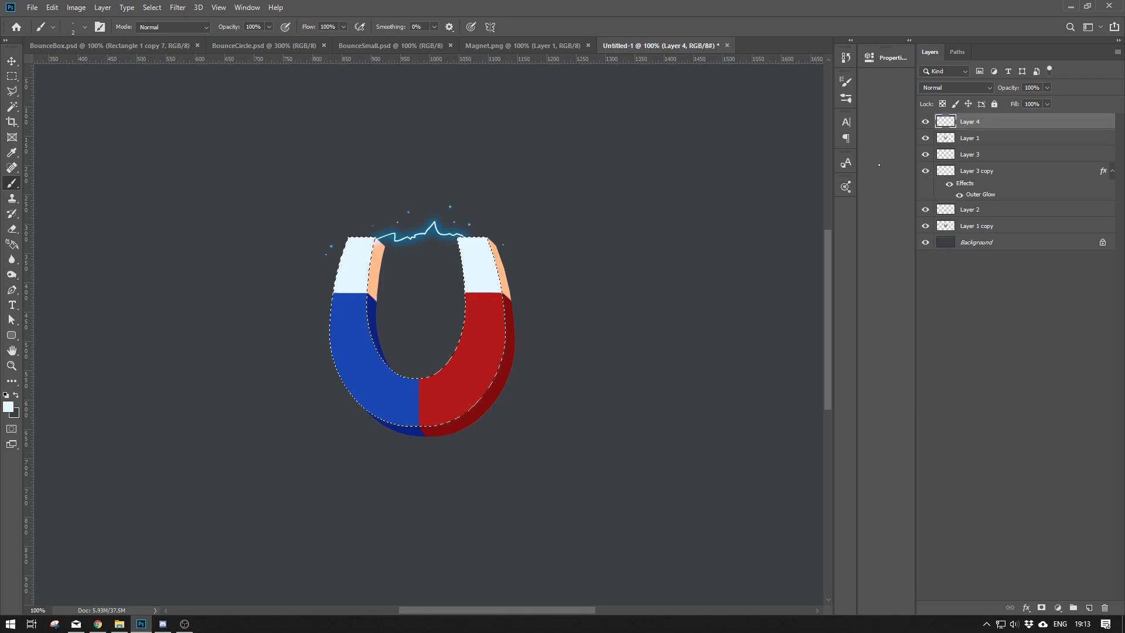
Step: Set the foreground color to a brighter version of the sampled glow blue and choose a large soft round brush
{"action": "left_click", "coordinate": [401, 243], "text": "alt"}
{"action": "left_click", "coordinate": [8, 406]}
{"action": "left_click", "coordinate": [873, 219]}
{"action": "left_click_drag", "start_coordinate": [874, 218], "coordinate": [862, 209]}
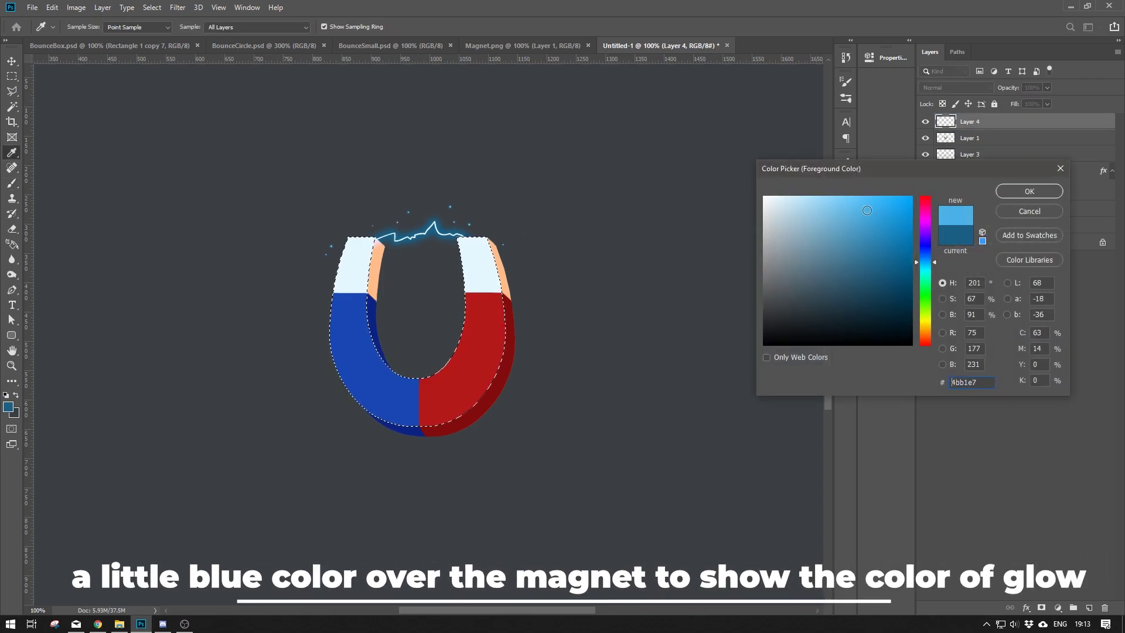
{"action": "left_click", "coordinate": [1029, 191]}
{"action": "right_click", "coordinate": [586, 170]}
{"action": "left_click", "coordinate": [505, 263]}
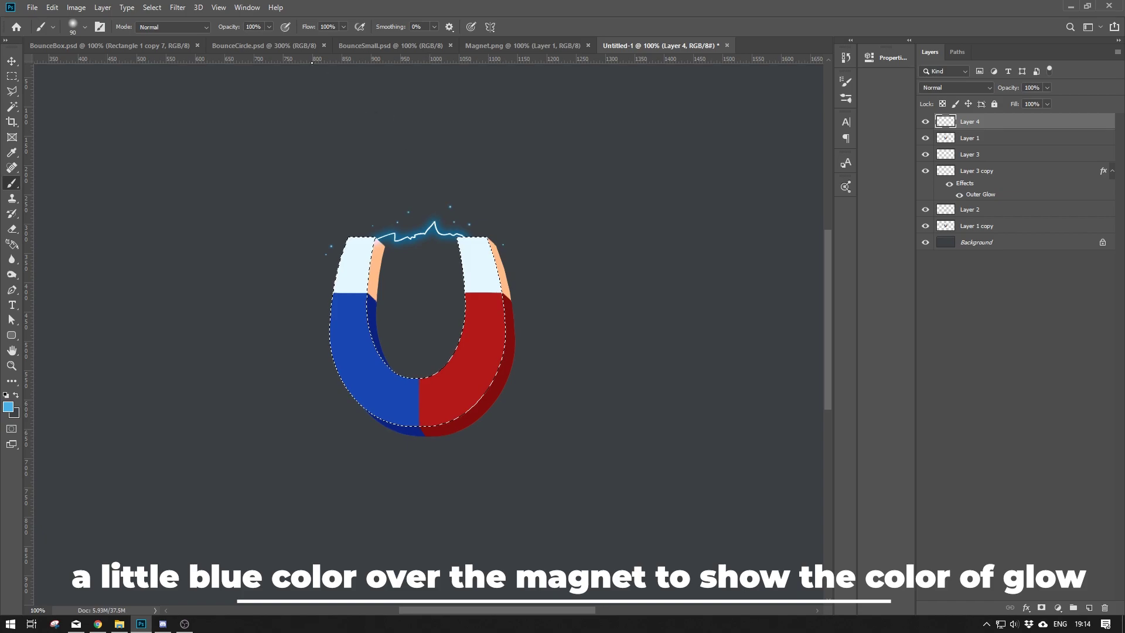
Step: Tint the upper parts of both front tips with soft blue on Layer 4 using 16% brush opacity
{"action": "left_click", "coordinate": [269, 27]}
{"action": "left_click_drag", "start_coordinate": [269, 40], "coordinate": [226, 40]}
{"action": "left_click", "coordinate": [379, 241]}
{"action": "key", "text": "ctrl+plus"}
{"action": "key", "text": "ctrl+plus"}
{"action": "left_click_drag", "start_coordinate": [412, 172], "coordinate": [515, 386]}
{"action": "left_click", "coordinate": [361, 246]}
{"action": "left_click", "coordinate": [644, 275]}
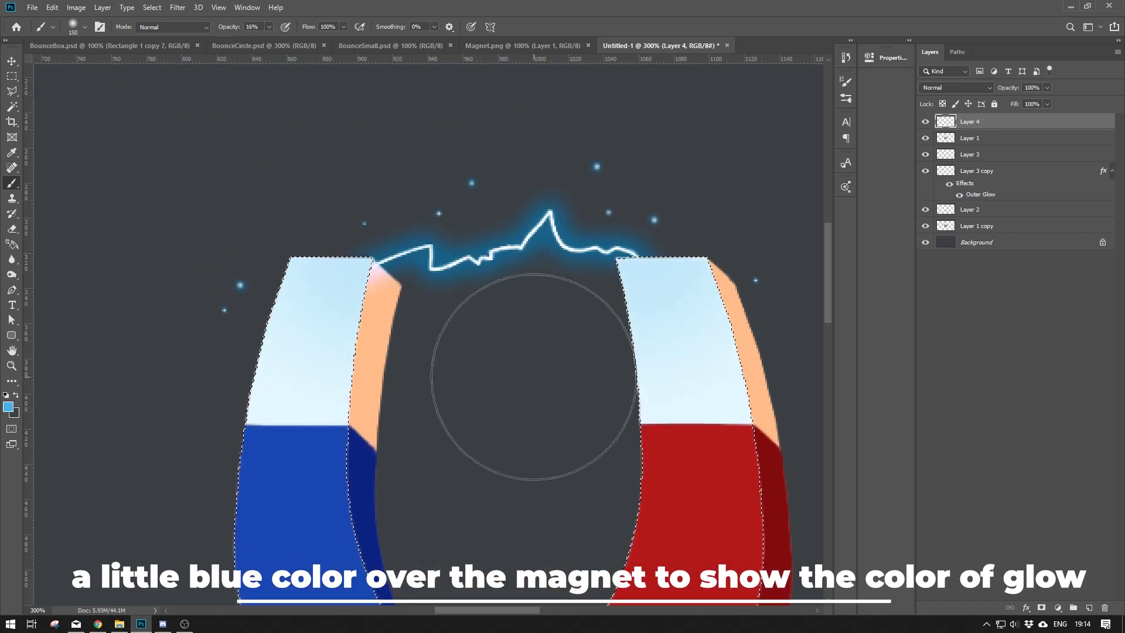
Step: Merge Layer 1 copy with Layer 2 into a single layer and clear the selection
{"action": "left_click", "coordinate": [986, 228]}
{"action": "left_click", "coordinate": [946, 227], "text": "ctrl"}
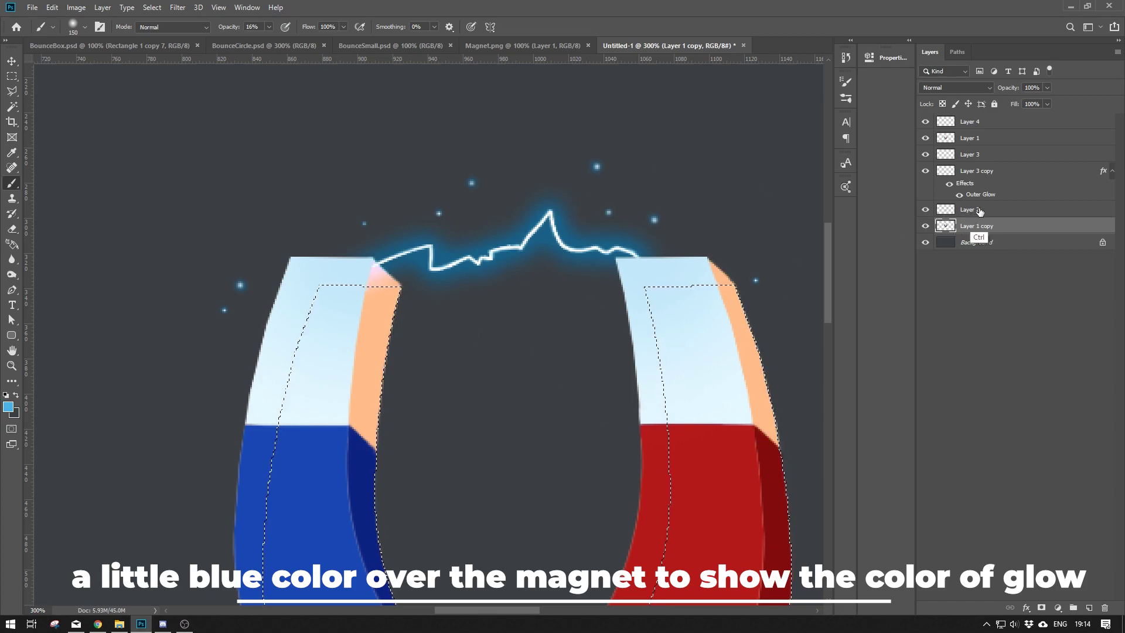
{"action": "left_click", "coordinate": [947, 211], "text": "shift"}
{"action": "key", "text": "m"}
{"action": "key", "text": "ctrl+d"}
{"action": "key", "text": "ctrl+e"}
Step: Tint the left tip's orange side face blue within Layer 2's outline using a soft 50 px brush at 49% opacity
{"action": "left_click_drag", "start_coordinate": [676, 423], "coordinate": [664, 326]}
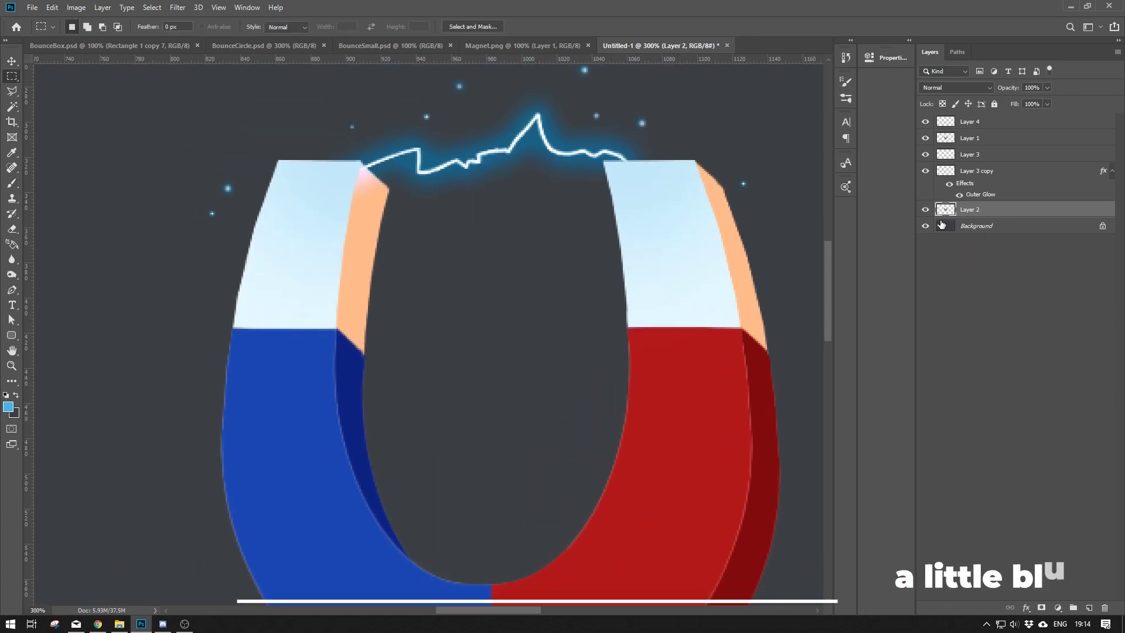
{"action": "left_click", "coordinate": [945, 209], "text": "ctrl"}
{"action": "key", "text": "b"}
{"action": "key", "text": "bracketleft"}
{"action": "key", "text": "bracketleft"}
{"action": "key", "text": "bracketleft"}
{"action": "key", "text": "bracketleft"}
{"action": "key", "text": "bracketleft"}
{"action": "key", "text": "bracketleft"}
{"action": "key", "text": "bracketleft"}
{"action": "key", "text": "bracketleft"}
{"action": "key", "text": "bracketleft"}
{"action": "left_click", "coordinate": [269, 27]}
{"action": "left_click_drag", "start_coordinate": [268, 40], "coordinate": [287, 40]}
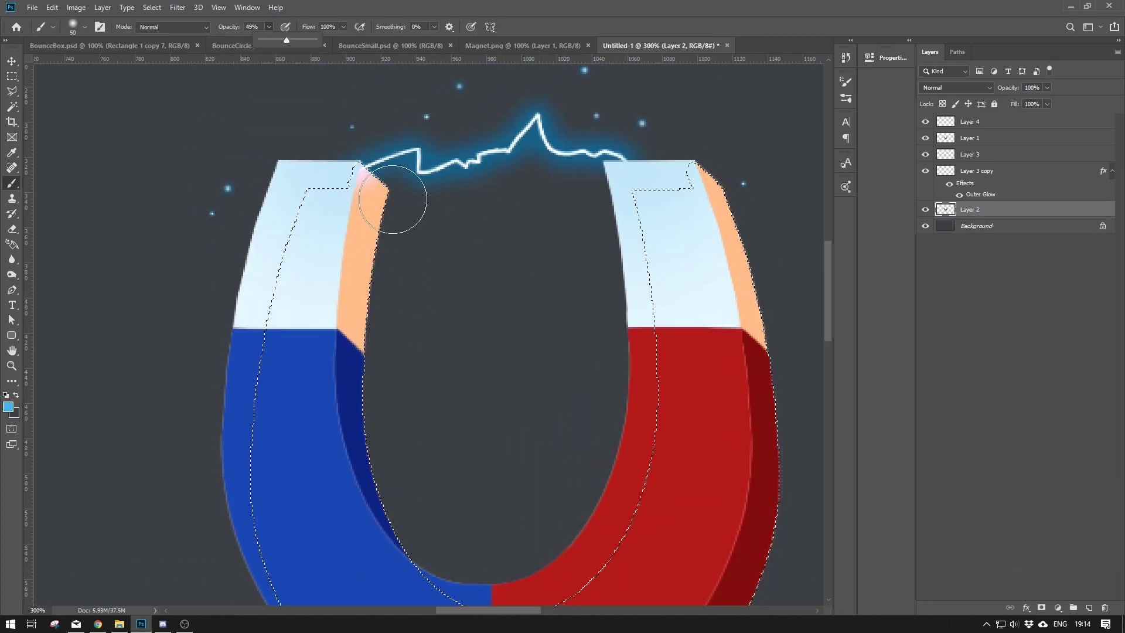
{"action": "left_click_drag", "start_coordinate": [393, 200], "coordinate": [394, 349]}
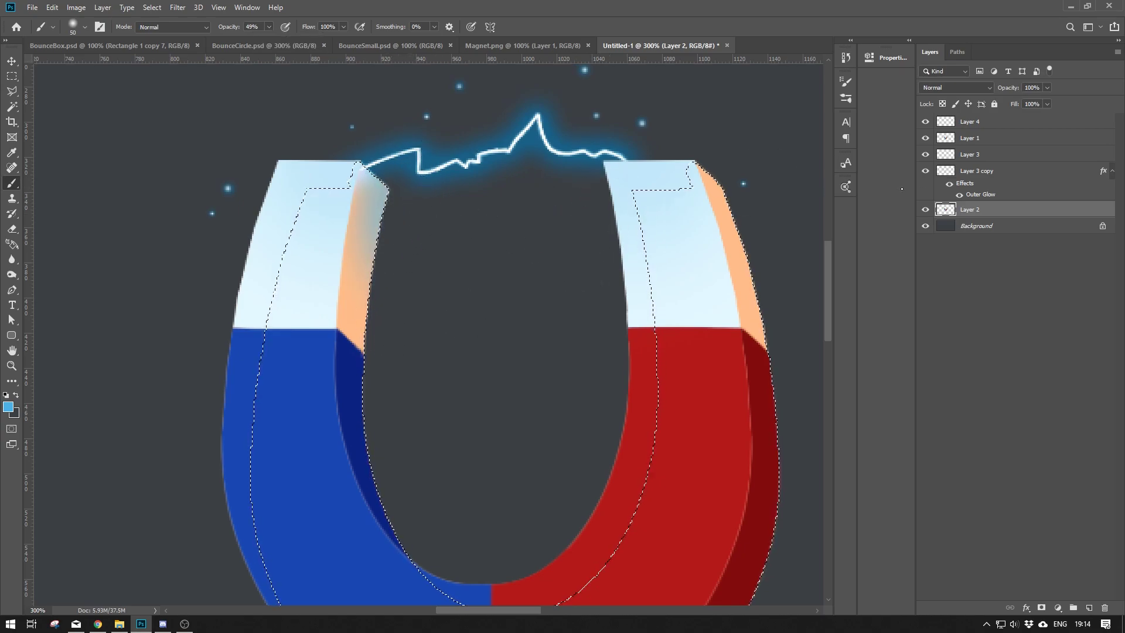
Step: Move the glowing Layer 3 copy behind the magnet's Layer 2 and clear the selection
{"action": "key", "text": "v"}
{"action": "key", "text": "alt+bracketright"}
{"action": "key", "text": "ctrl+bracketleft"}
{"action": "key", "text": "ctrl+d"}
{"action": "key", "text": "ctrl+1"}
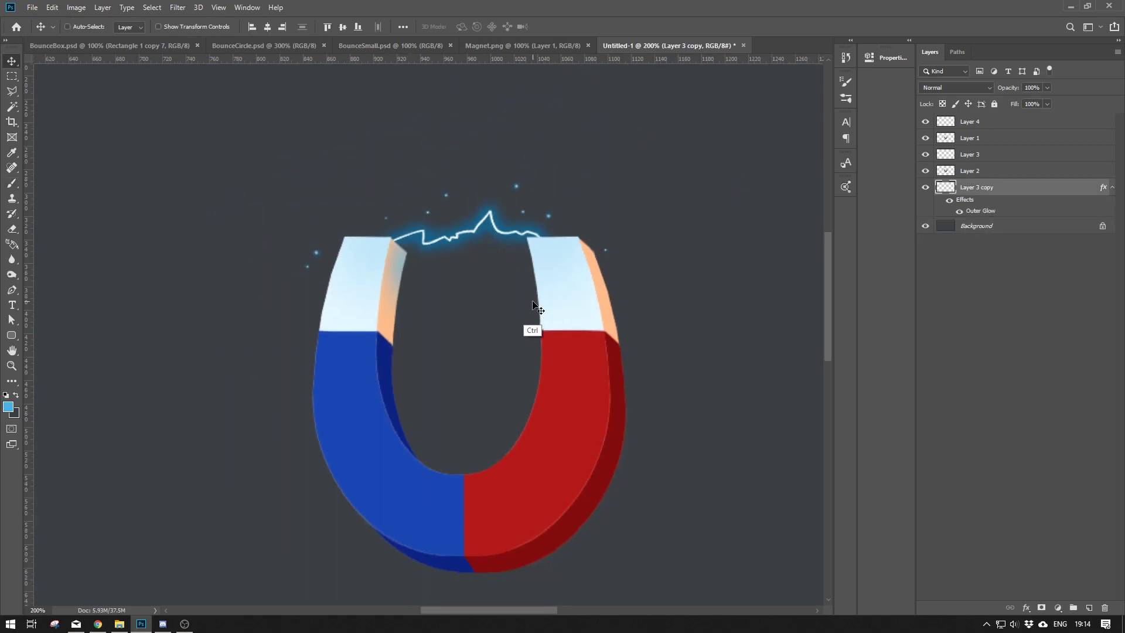
{"action": "key", "text": "m"}
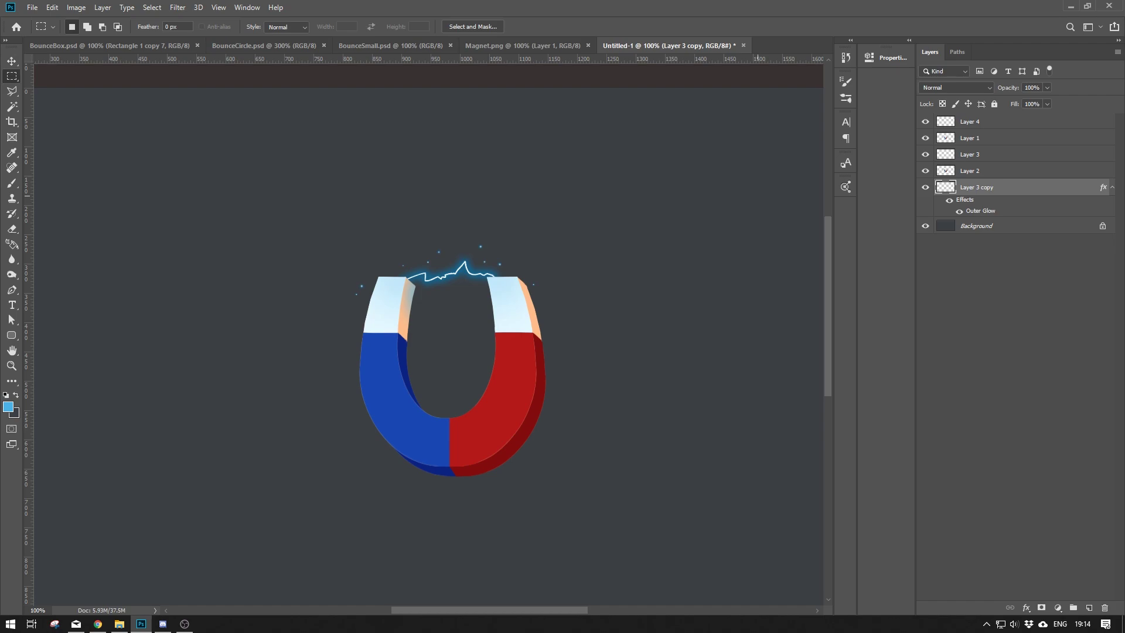
Step: Select all the magnet, lightning and particle layers above the background and group them
{"action": "key", "text": "v"}
{"action": "left_click_drag", "start_coordinate": [297, 193], "coordinate": [638, 464]}
{"action": "key", "text": "ctrl+g"}
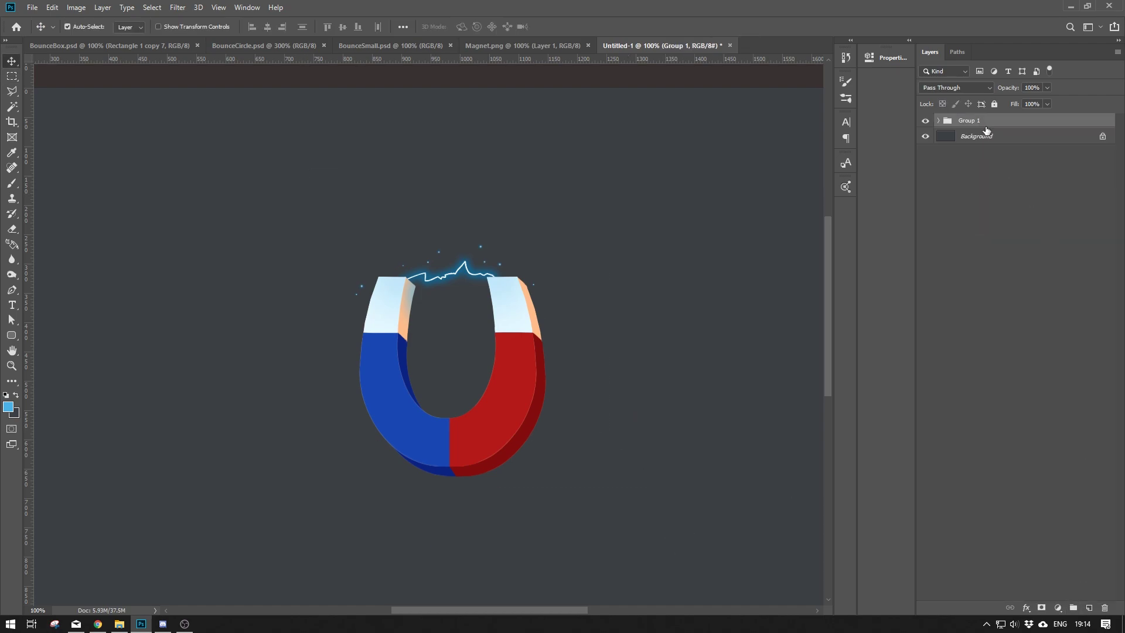
{"action": "right_click", "coordinate": [983, 121]}
{"action": "left_click", "coordinate": [1028, 274]}
{"action": "key", "text": "ctrl+z"}
Step: Rotate the grouped magnet artwork slightly clockwise with Free Transform so its tips lean to the right
{"action": "key", "text": "ctrl+t"}
{"action": "left_click_drag", "start_coordinate": [569, 194], "coordinate": [623, 258]}
{"action": "key", "text": "Return"}
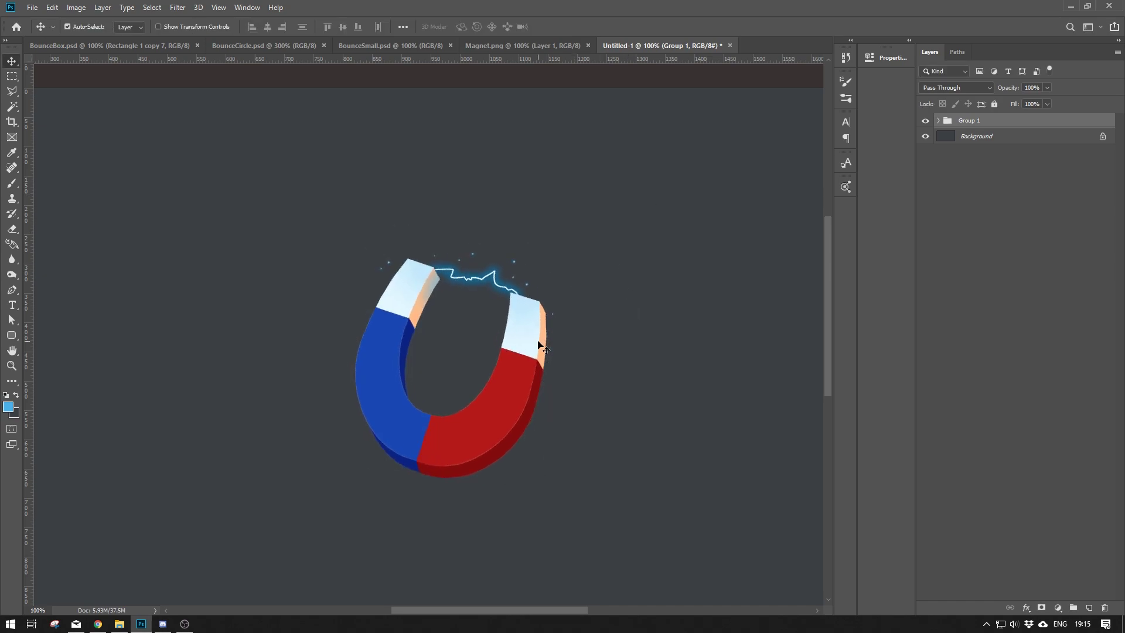
{"action": "key", "text": "ctrl+plus"}
{"action": "key", "text": "ctrl+minus"}
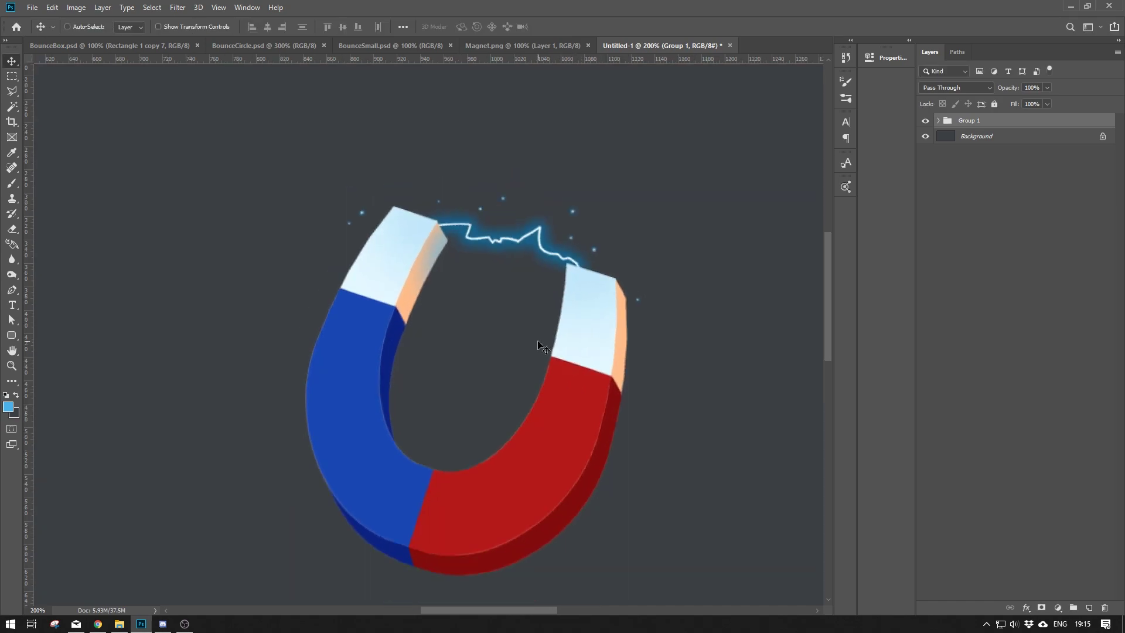